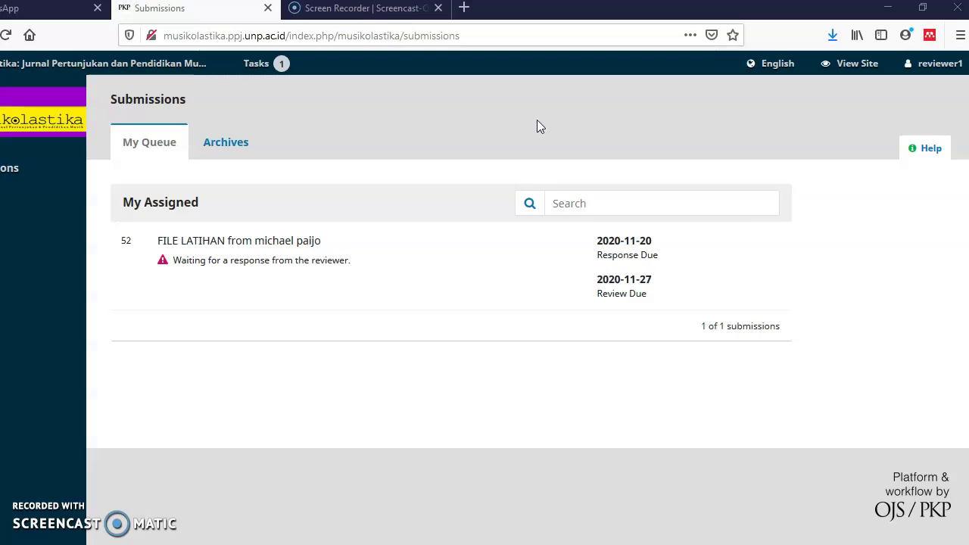
Step: Open the assigned FILE LATIHAN submission that is waiting for the reviewer's response
click(441, 138)
click(430, 143)
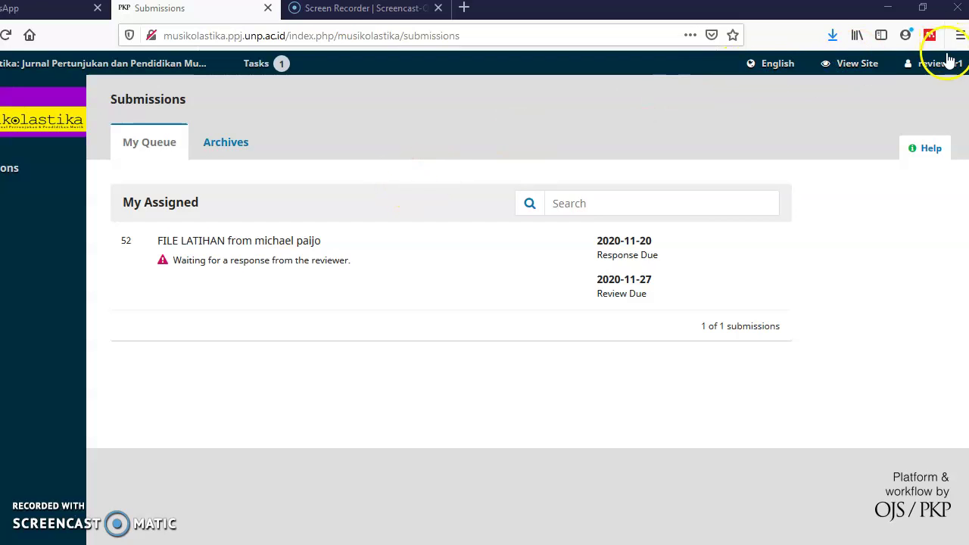
mouse_move(946, 64)
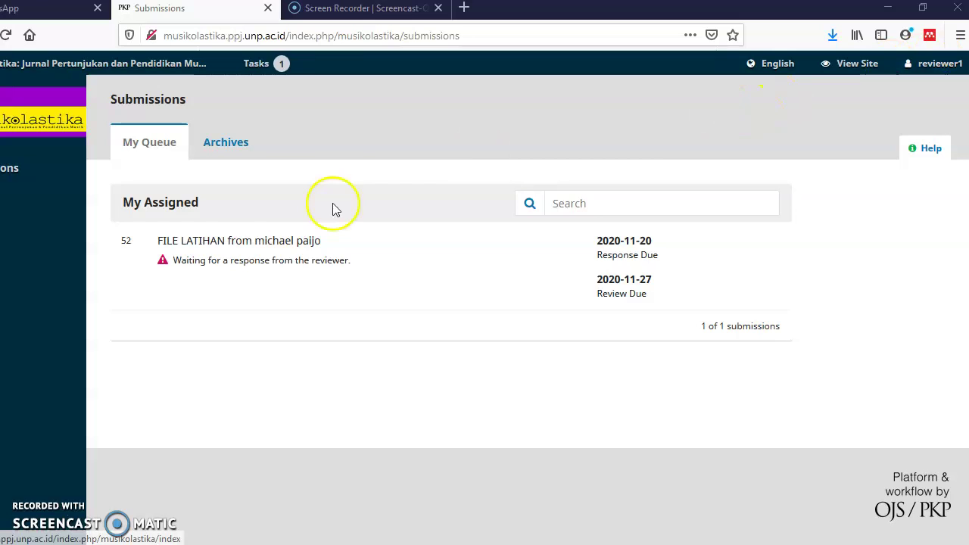
click(278, 239)
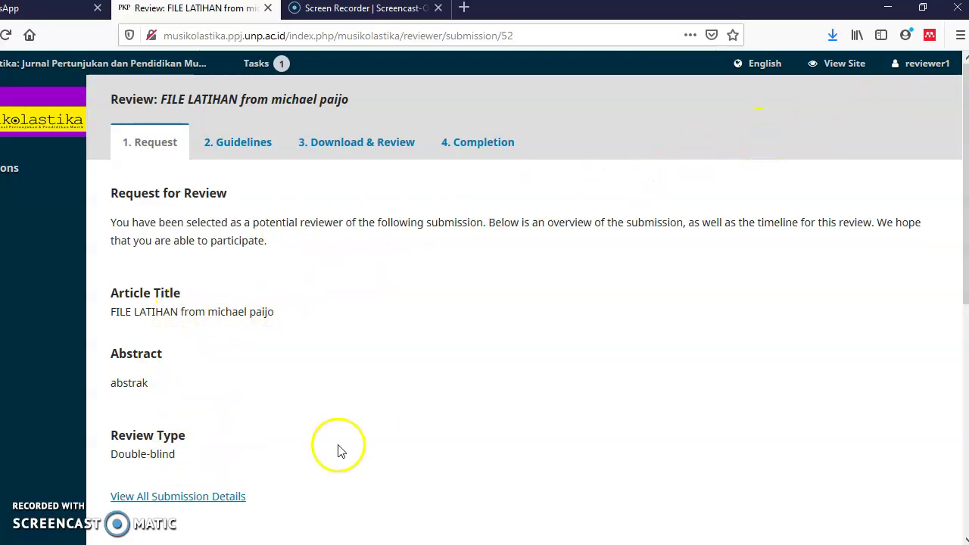
Step: Agree to data collection under the privacy statement and accept the review request, continuing to the reviewer guidelines
drag(960, 96, 931, 291)
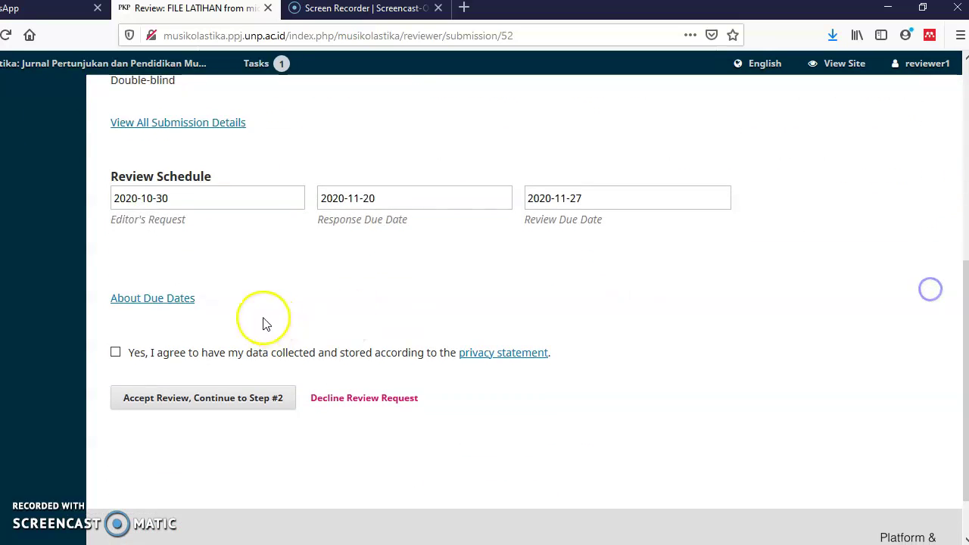
click(116, 352)
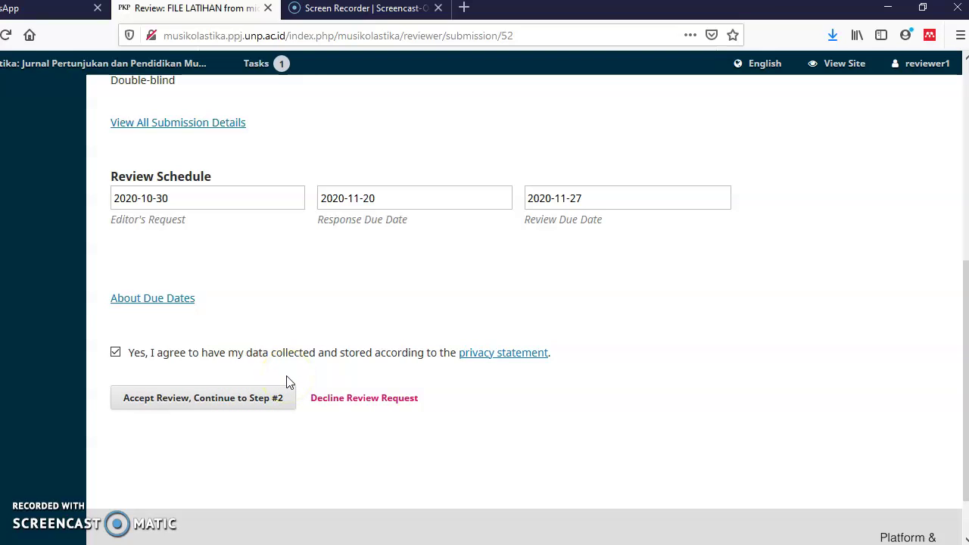
click(270, 399)
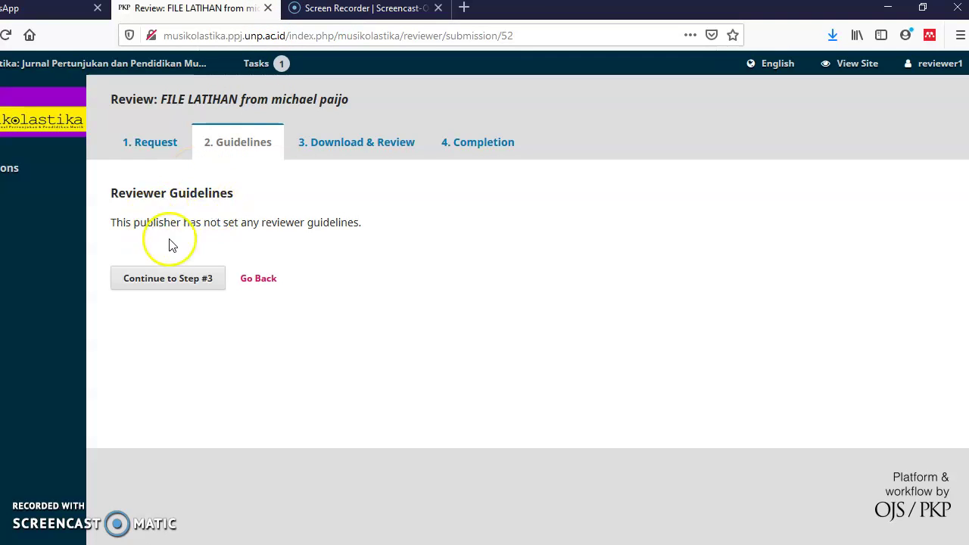
Step: Open the Register Journal site in a new browser tab and read the Duties of Reviewers in its Publication Ethics statement
click(466, 8)
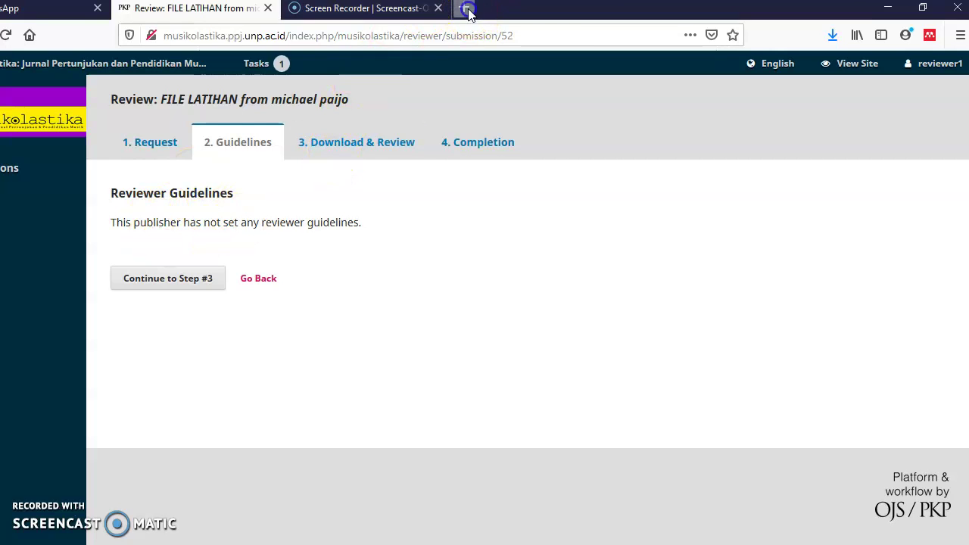
click(322, 208)
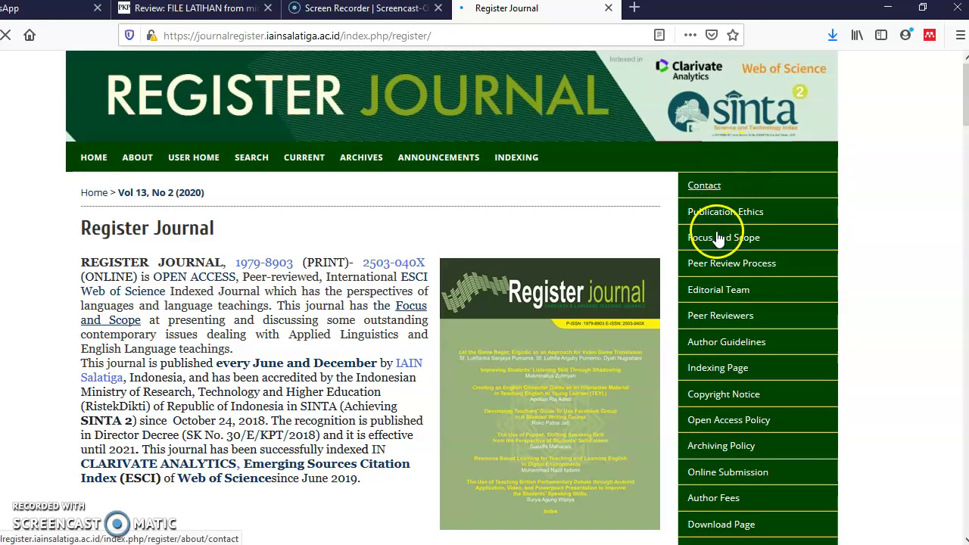
click(729, 216)
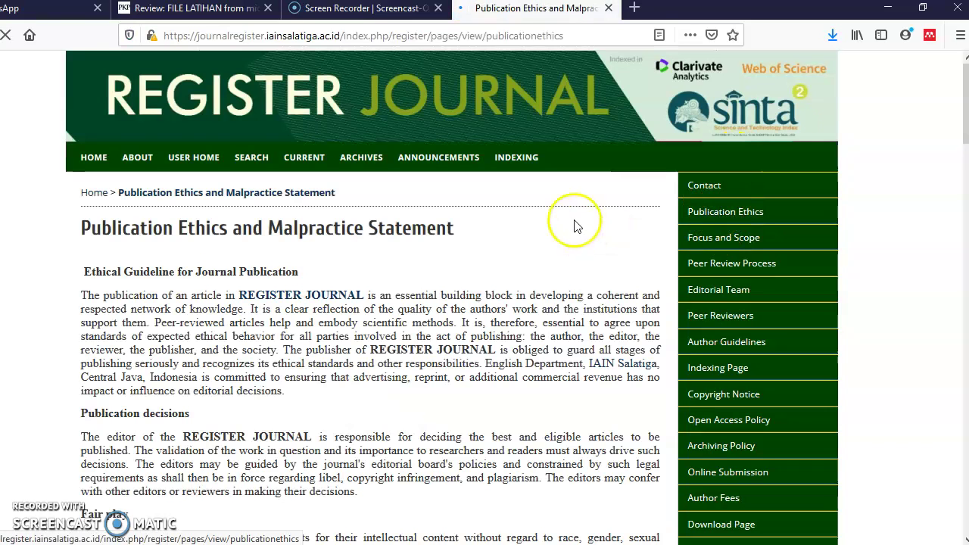
scroll(954, 135, down, 2)
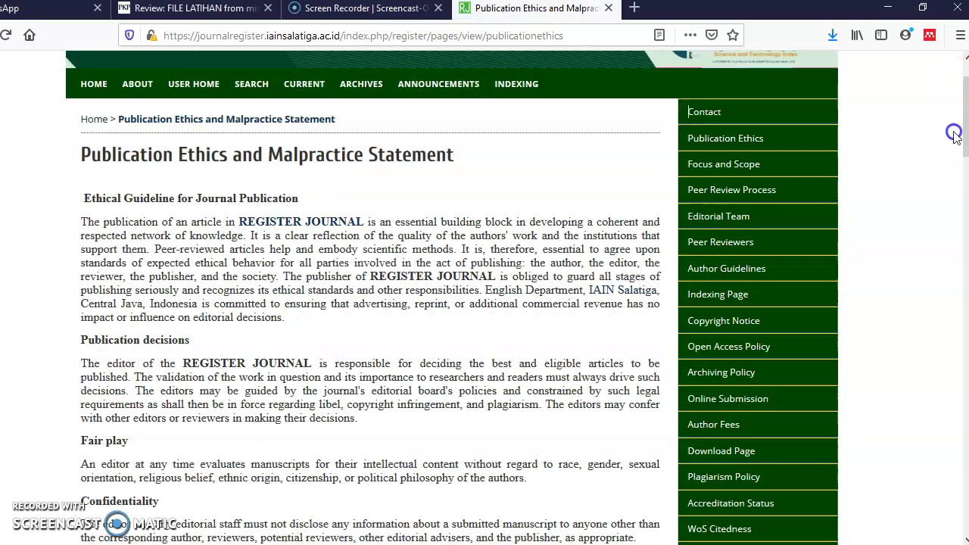
drag(966, 128, 964, 218)
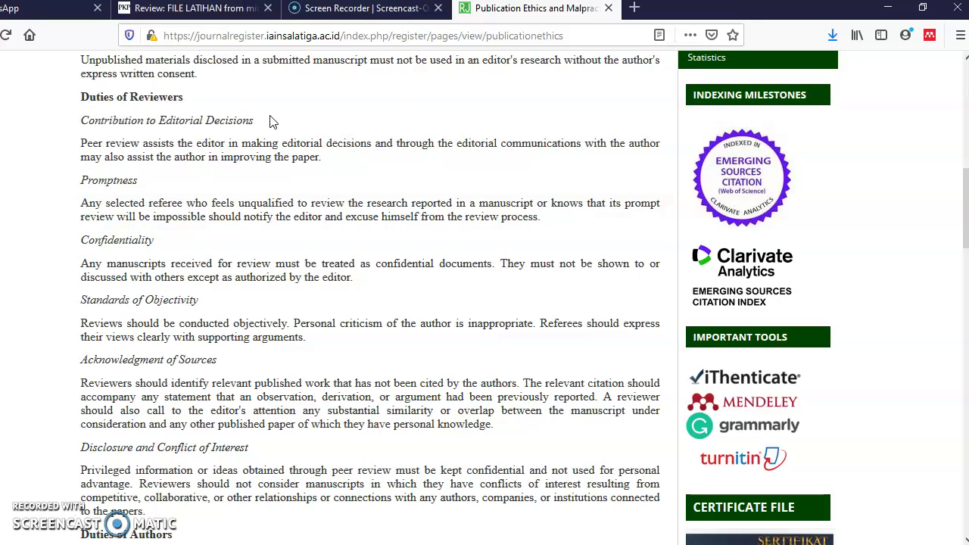
click(125, 104)
click(54, 174)
click(164, 43)
Step: Return to the submission's review, continue to the Download & Review stage, and save the article text file
click(221, 8)
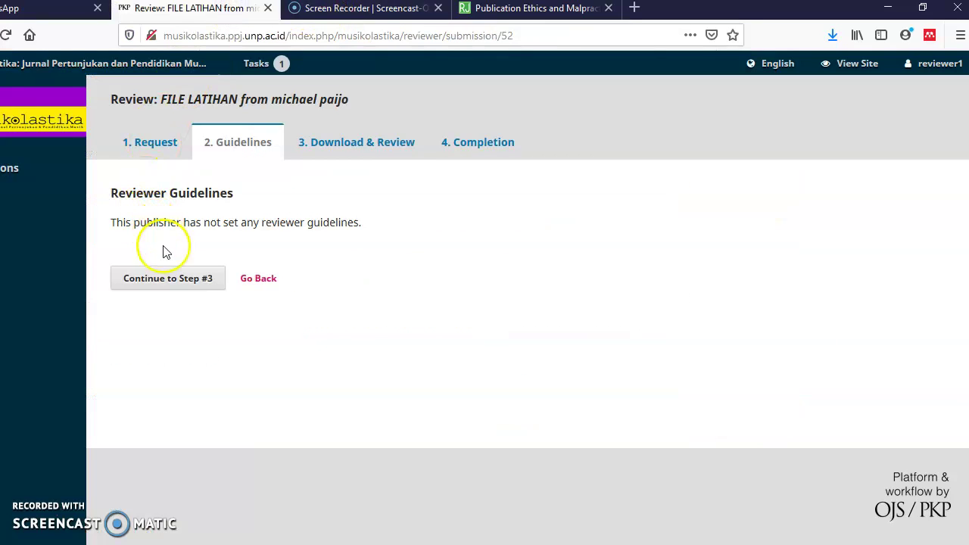
click(178, 282)
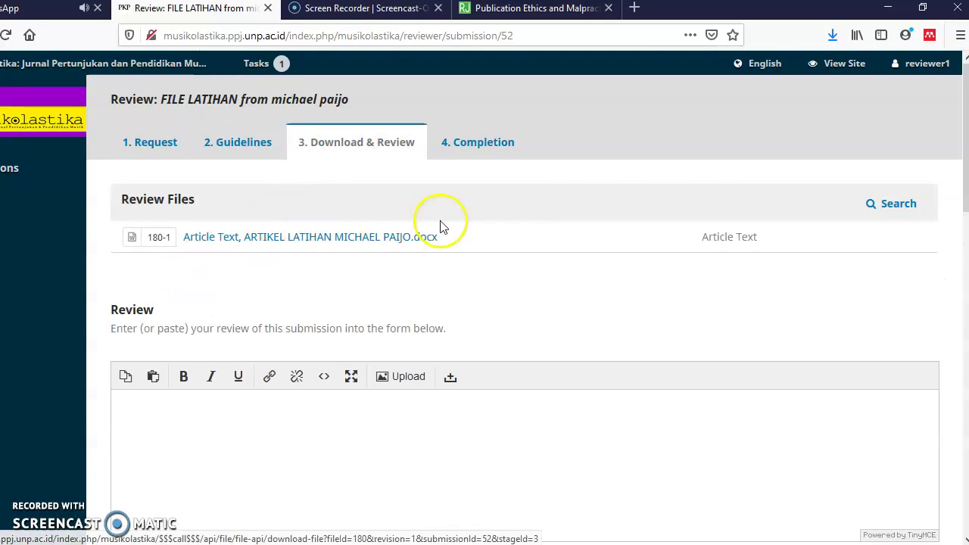
click(386, 243)
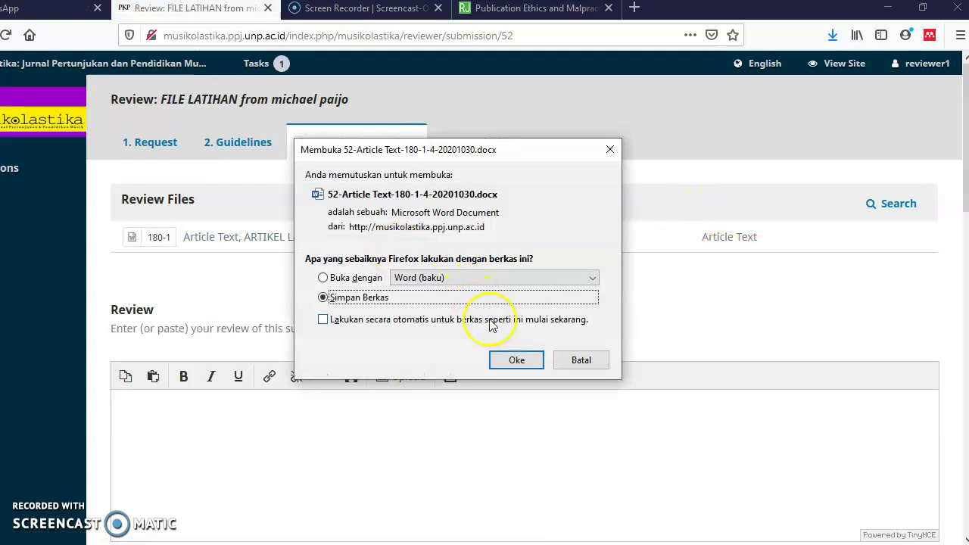
click(515, 360)
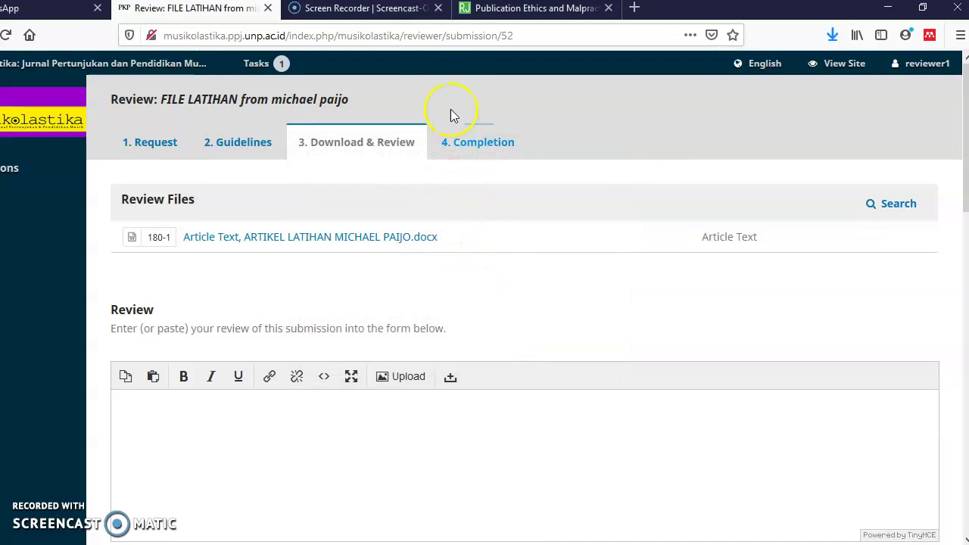
Step: Open the downloaded 52-Article Text-180-1-4-20201030.docx in Word and enable editing
click(838, 31)
click(744, 76)
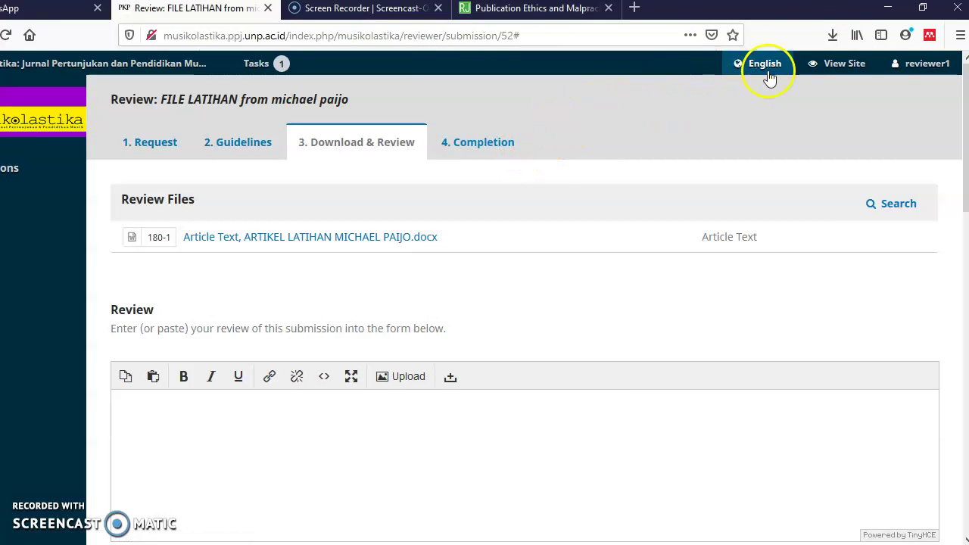
click(834, 35)
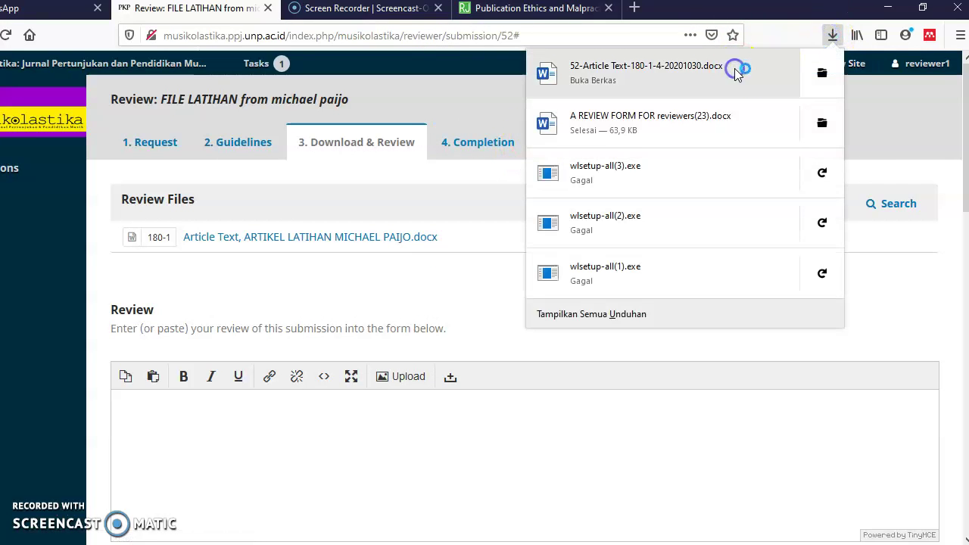
click(734, 72)
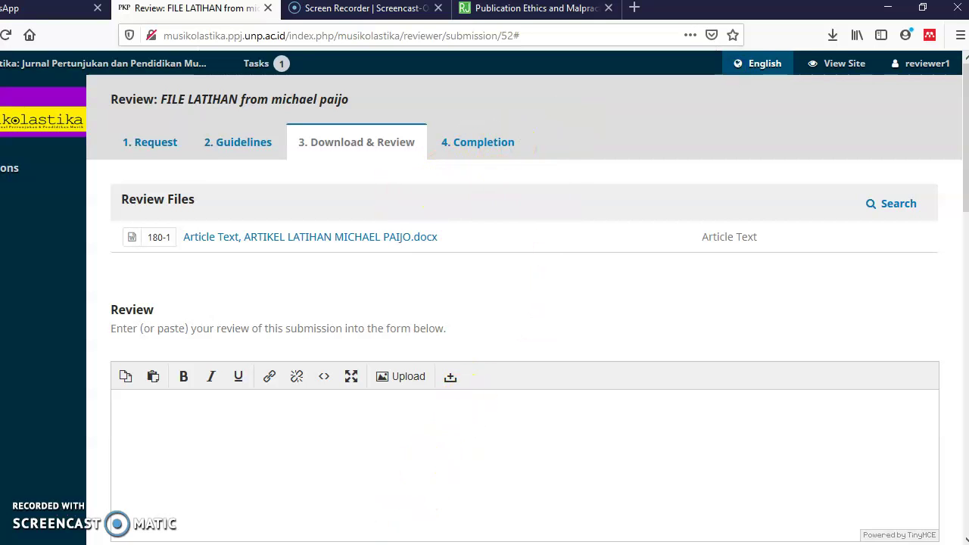
mouse_move(367, 541)
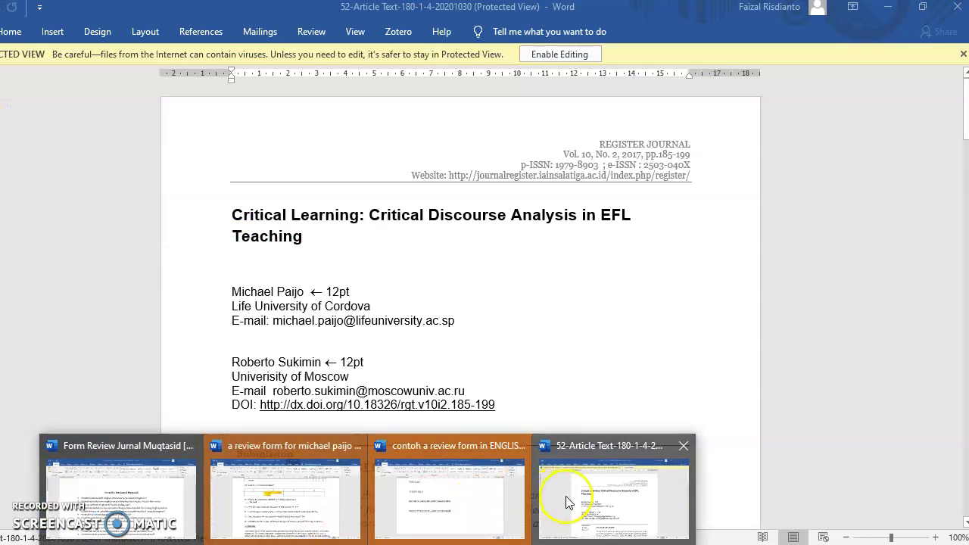
click(566, 498)
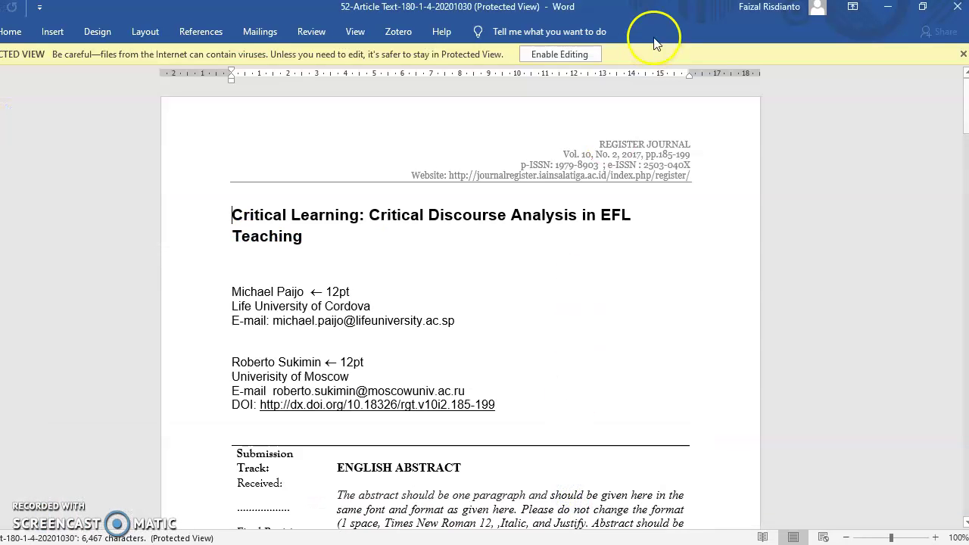
click(568, 50)
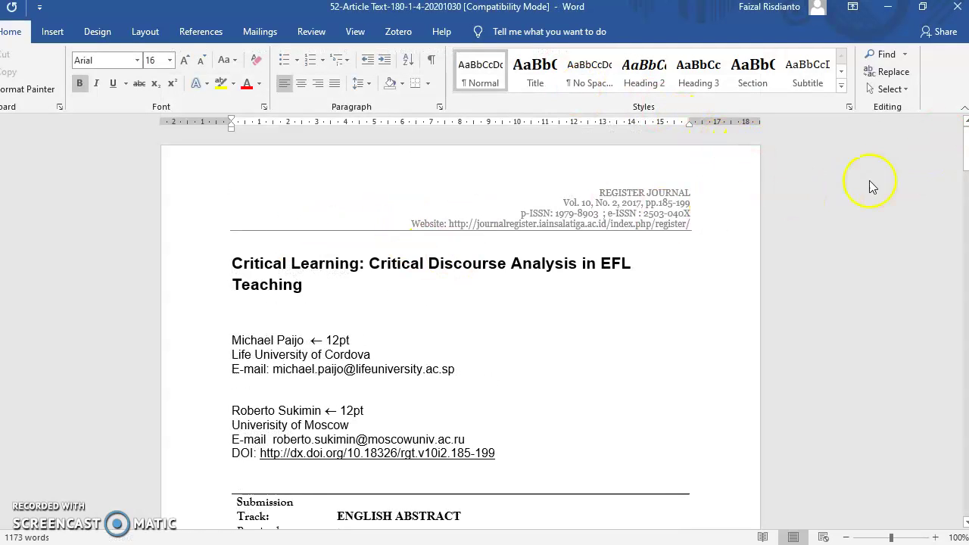
Step: Add the comment "This abstract is incorrect, lack of the objcective of research" to the English abstract and its keywords
drag(965, 155, 965, 186)
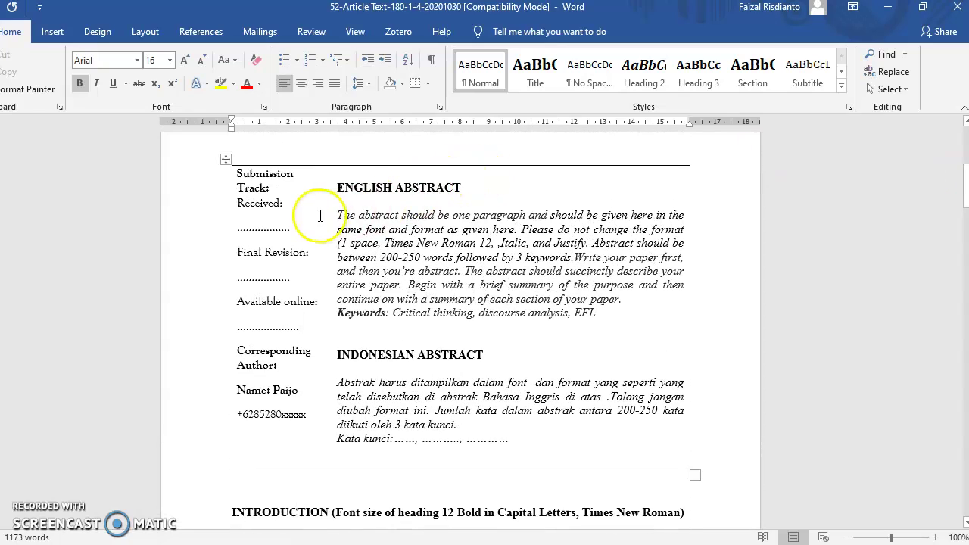
mouse_move(346, 220)
mouse_down()
mouse_move(612, 311)
mouse_move(484, 225)
mouse_move(324, 209)
mouse_up()
click(500, 259)
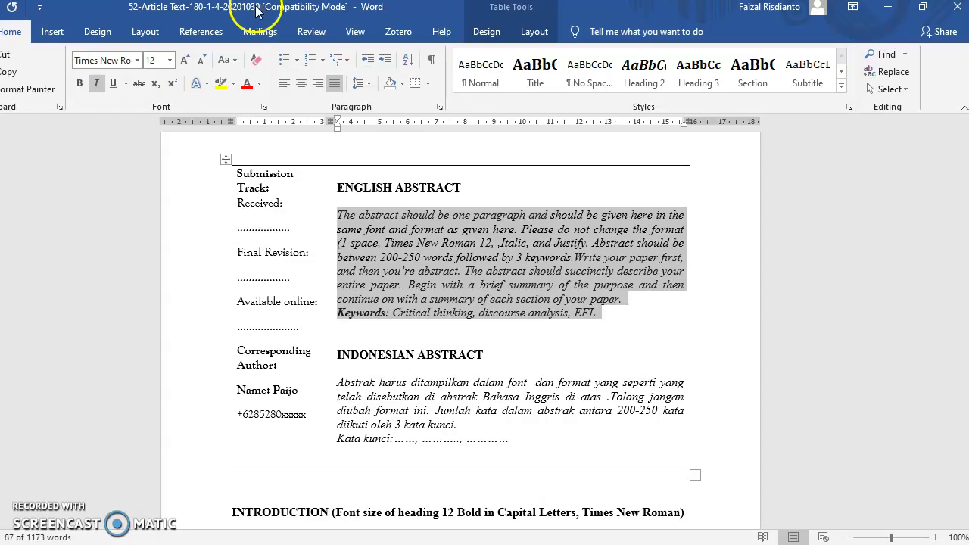
click(310, 30)
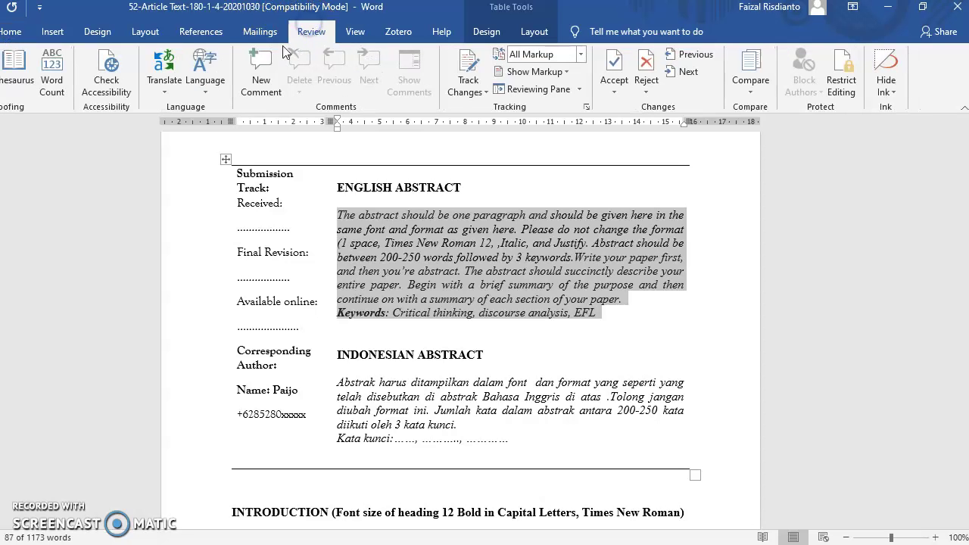
click(265, 66)
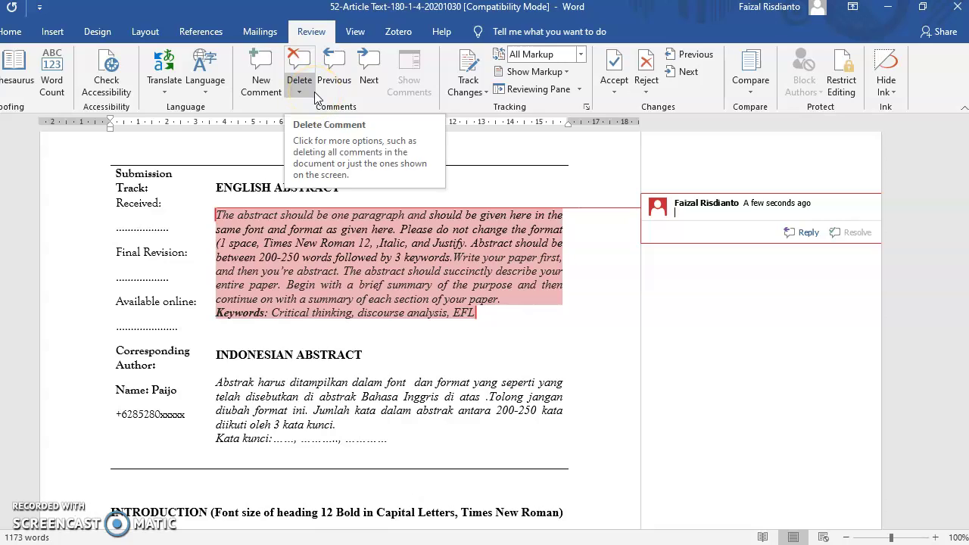
text(trac)
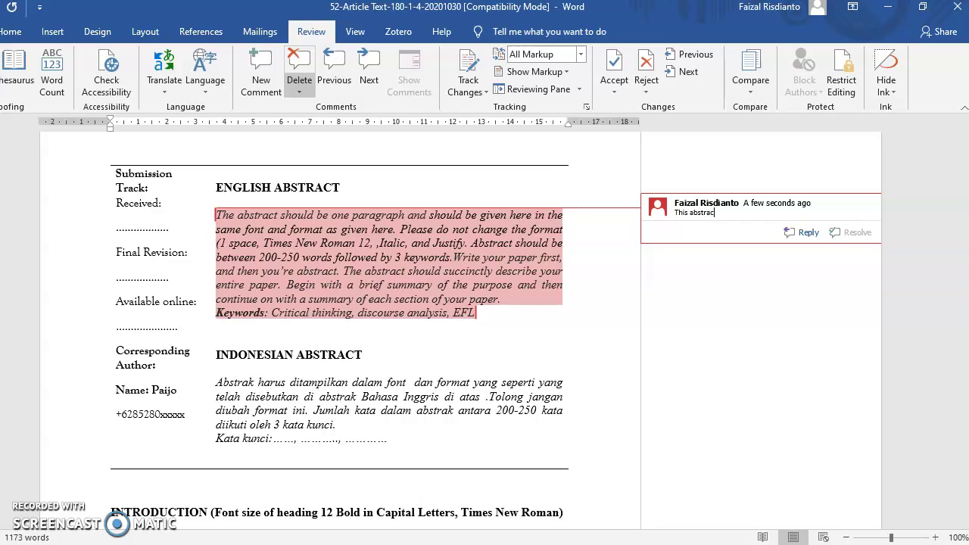
text(is)
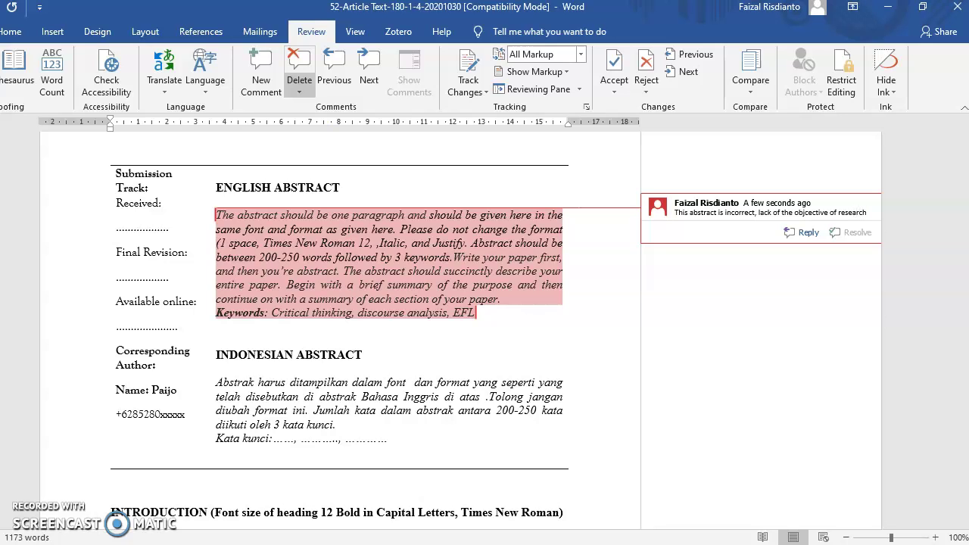
click(227, 134)
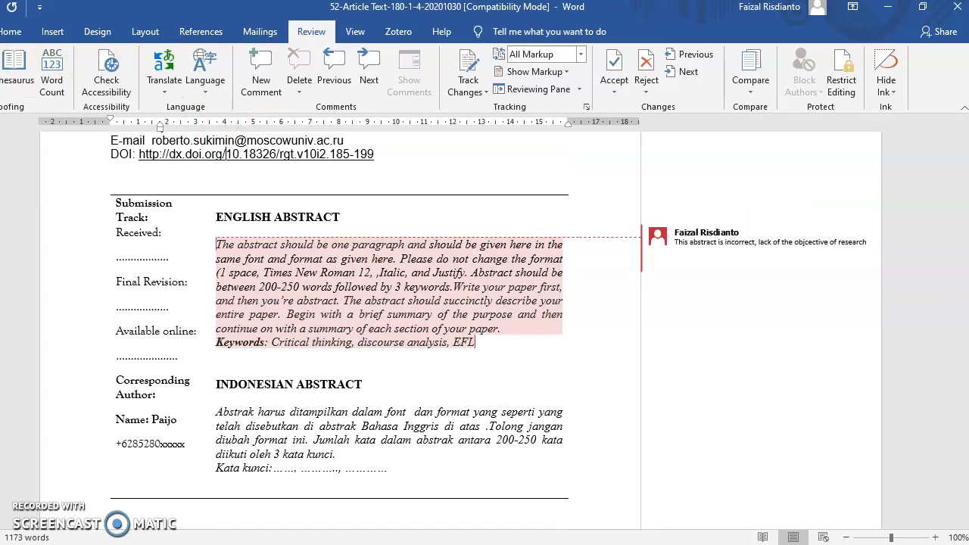
Step: Start the Document Inspector for the article, saving the document's changes first
key(alt+f)
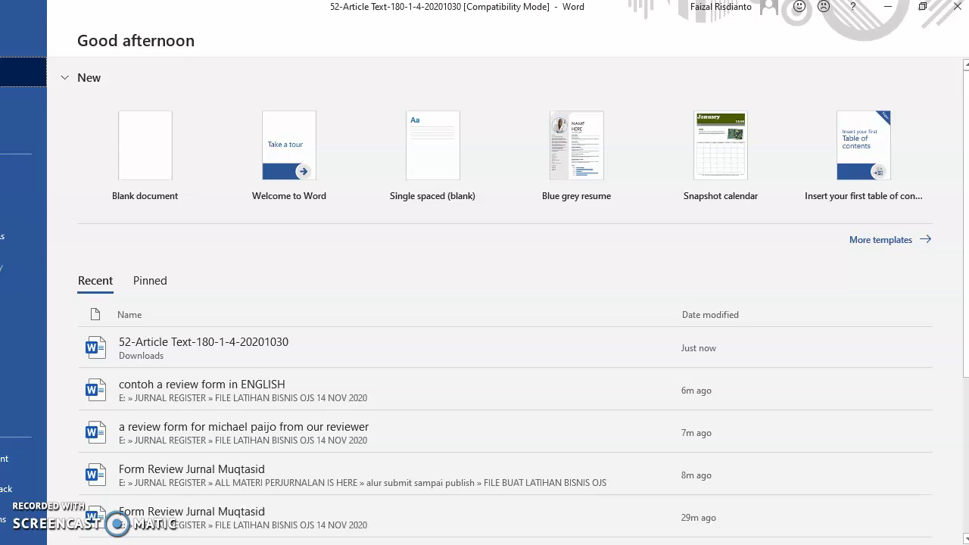
key(Up)
key(Up)
key(Up)
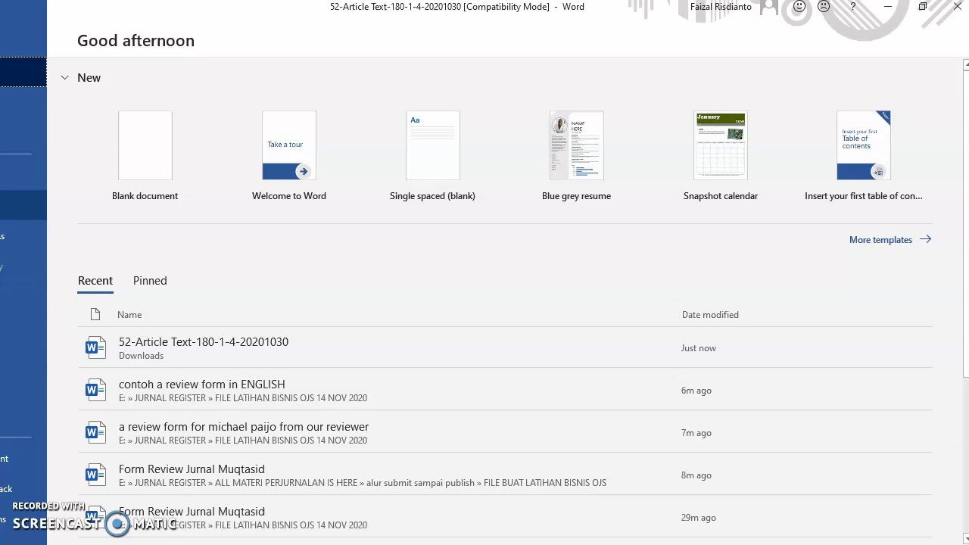
key(Return)
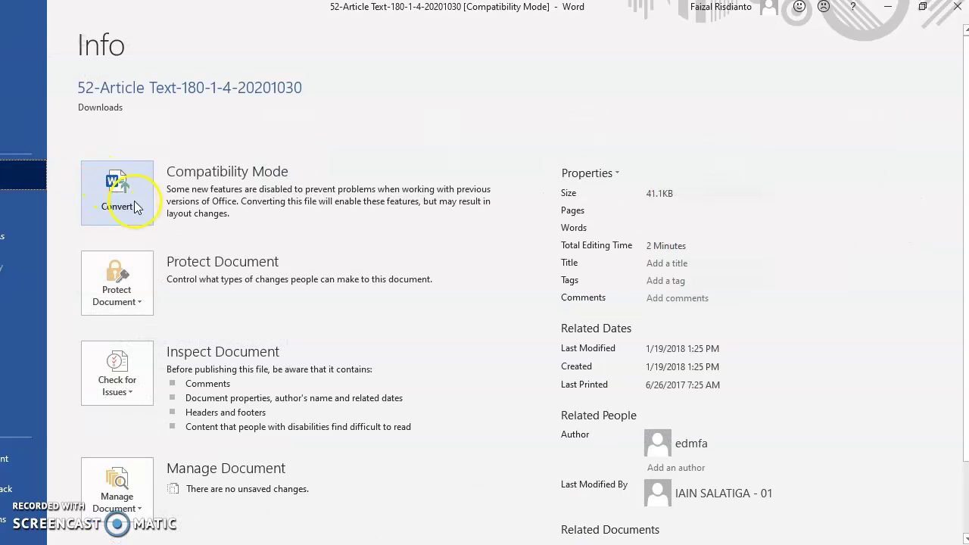
click(143, 366)
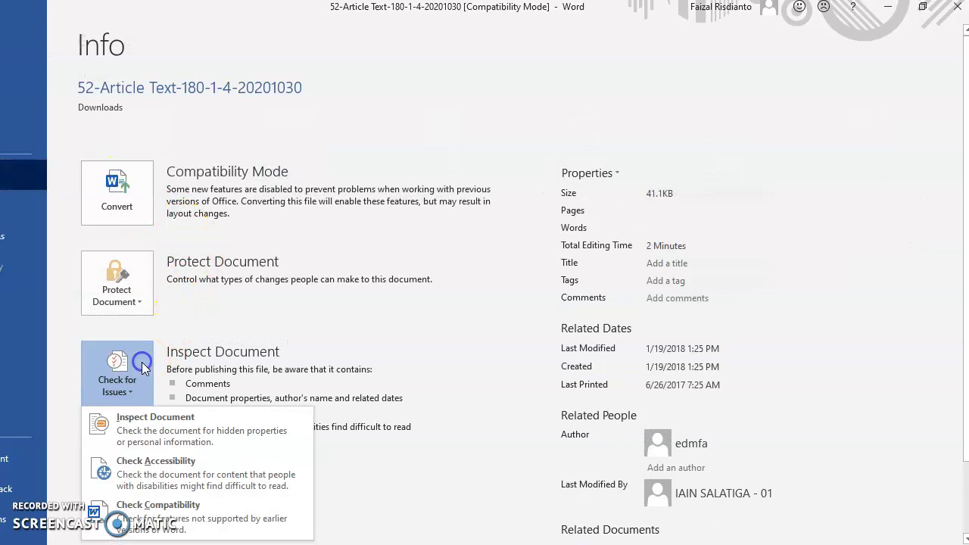
click(151, 421)
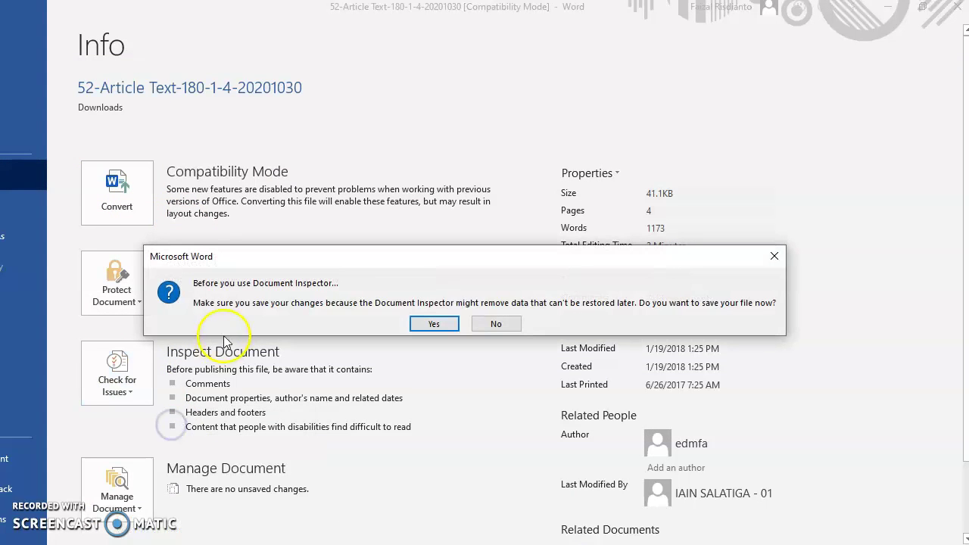
click(432, 321)
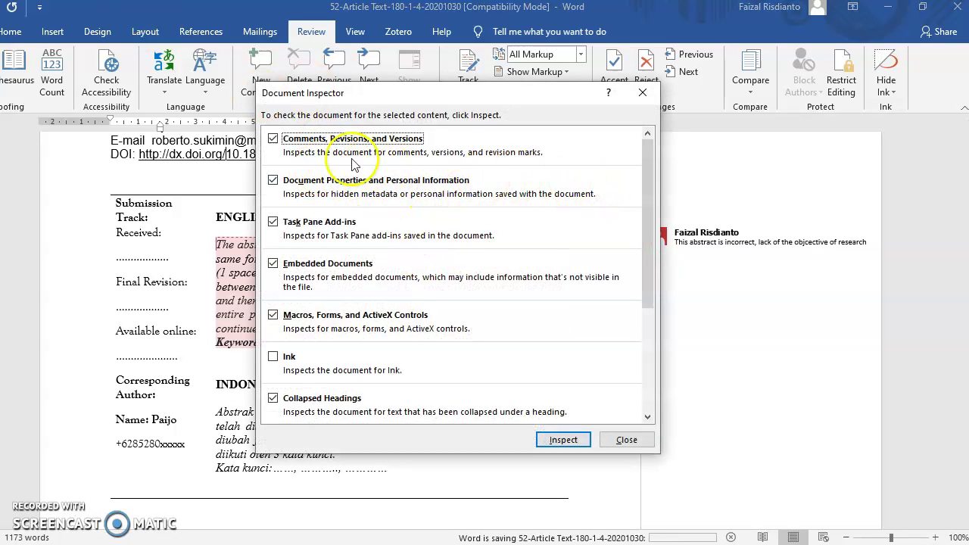
Step: Limit the inspection to Document Properties and Personal Information, excluding all other content types
click(273, 139)
click(273, 221)
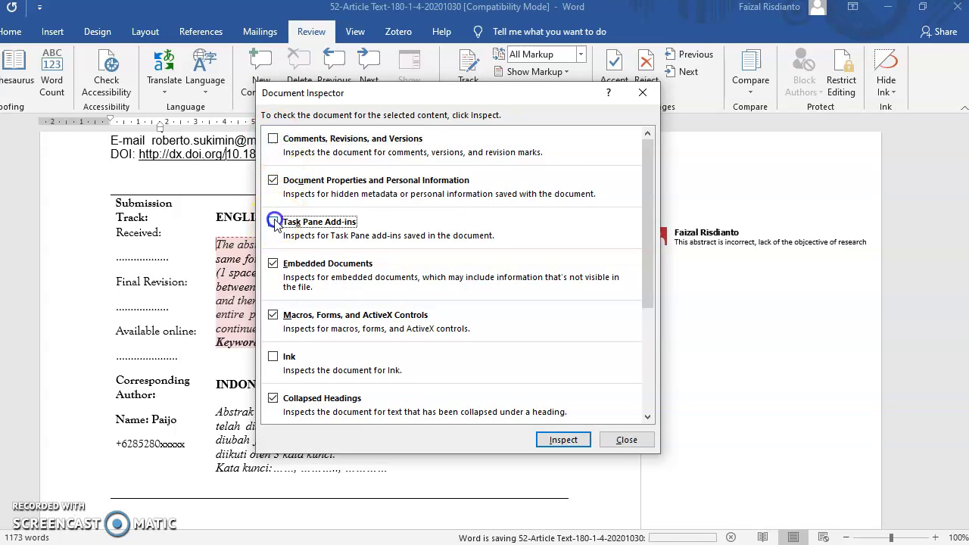
click(273, 264)
click(273, 315)
click(274, 399)
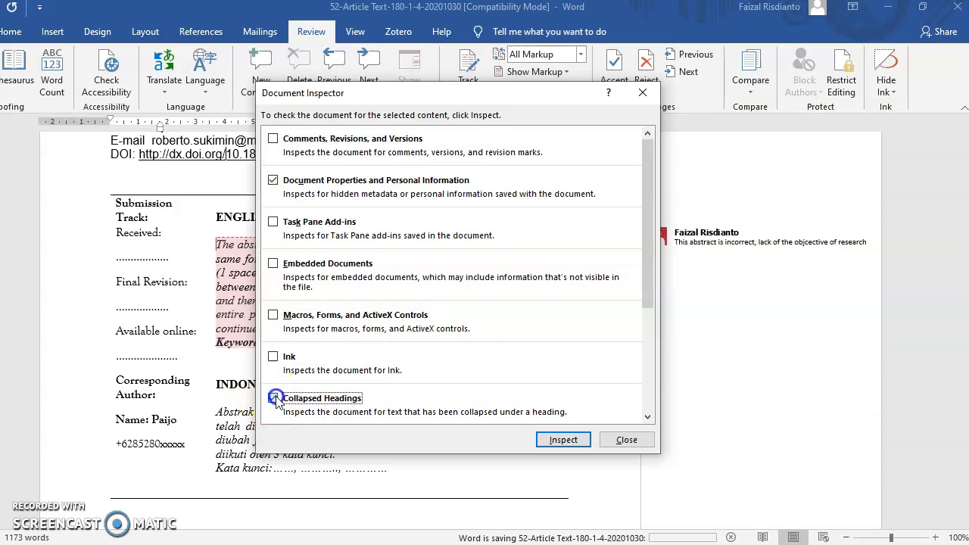
drag(643, 210, 645, 335)
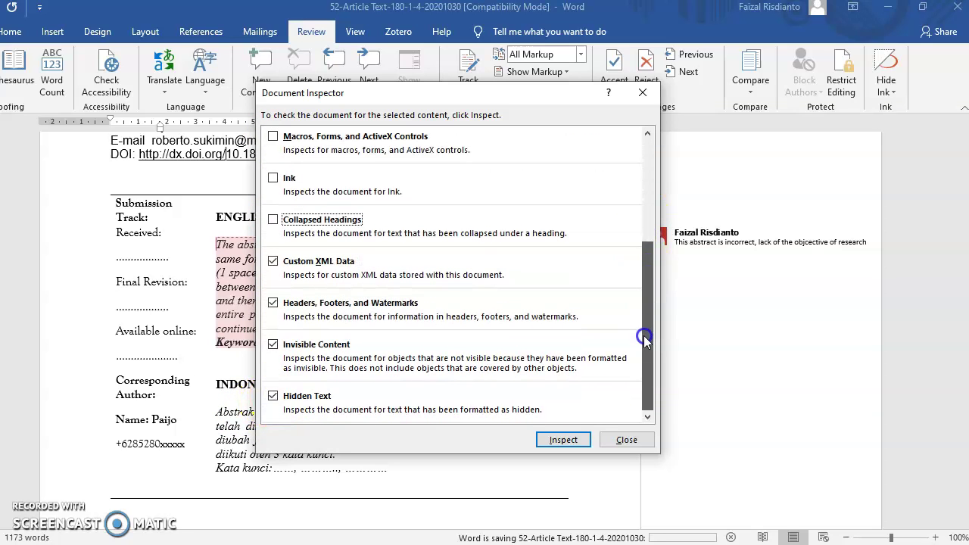
click(273, 261)
click(274, 303)
click(273, 344)
click(274, 396)
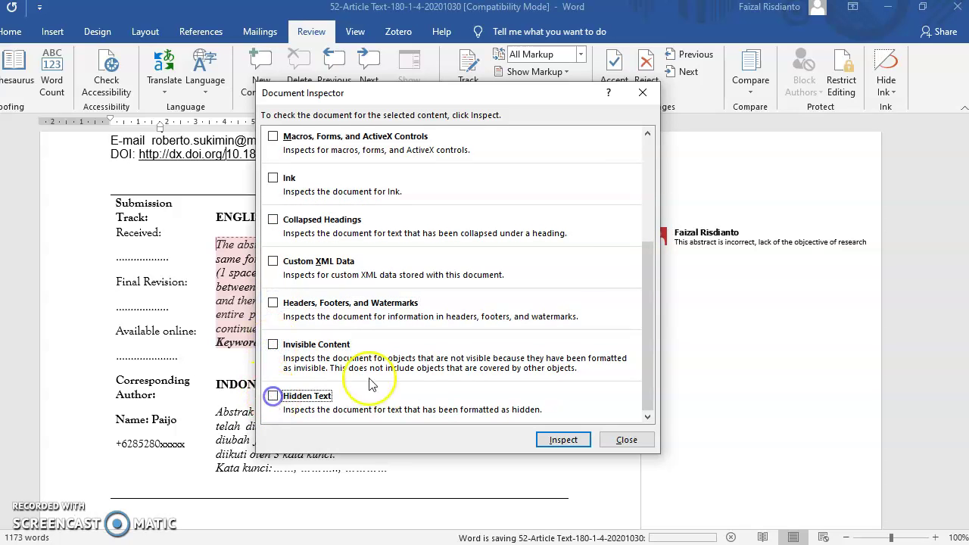
Step: Inspect the document, remove all document properties and personal information found, and close the Document Inspector
drag(649, 264, 660, 154)
click(564, 440)
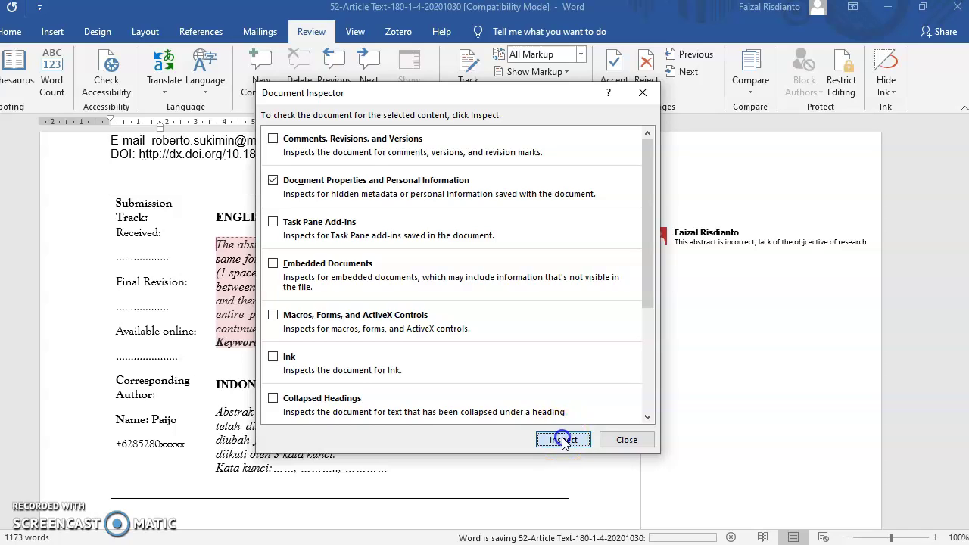
click(605, 143)
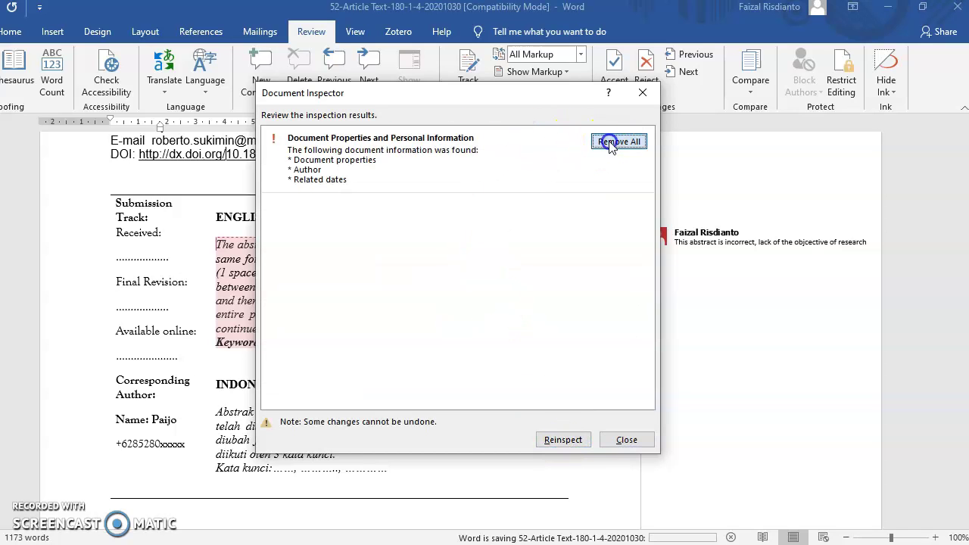
click(564, 440)
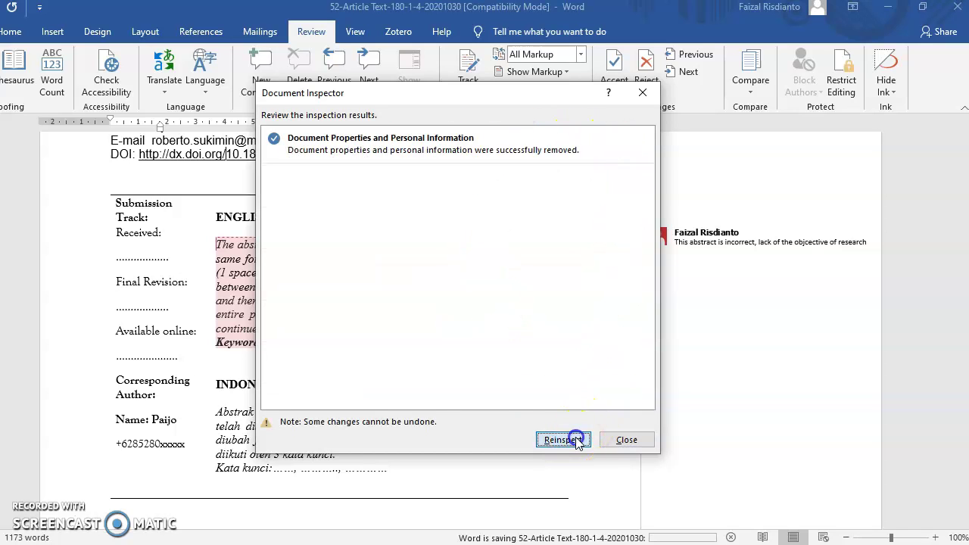
click(643, 92)
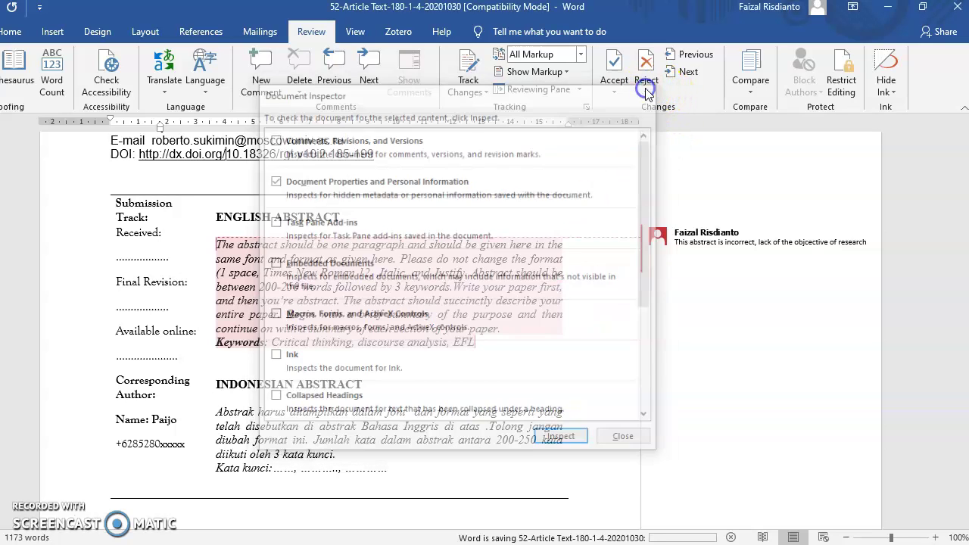
Step: Start saving a copy of the reviewed document in the folder FILE LATIHAN BISNIS OJS 14 NOV 2020
click(0, 32)
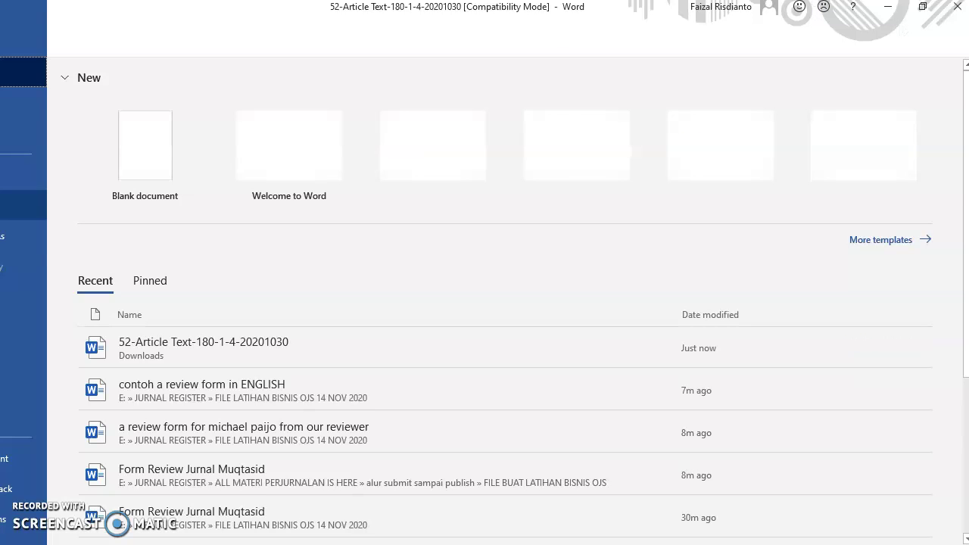
click(3, 236)
click(156, 212)
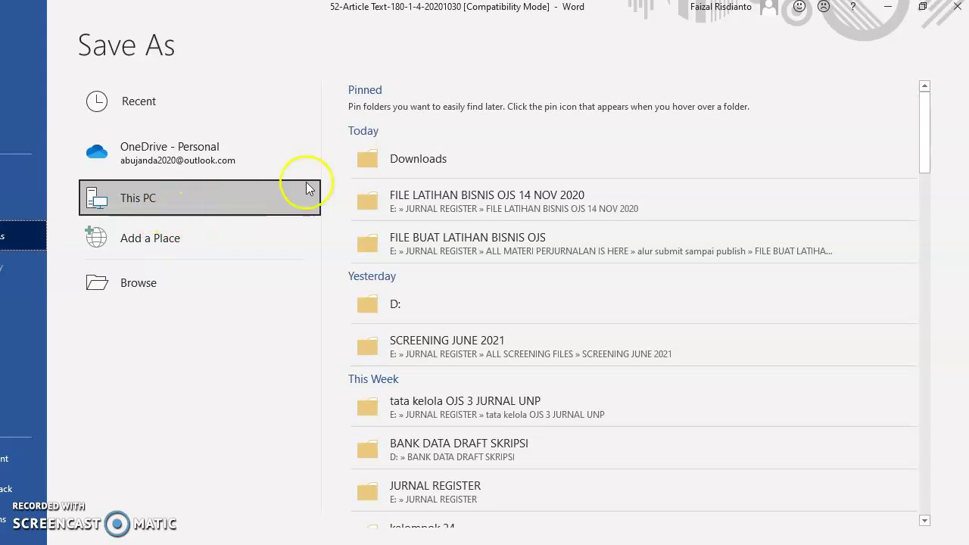
click(424, 196)
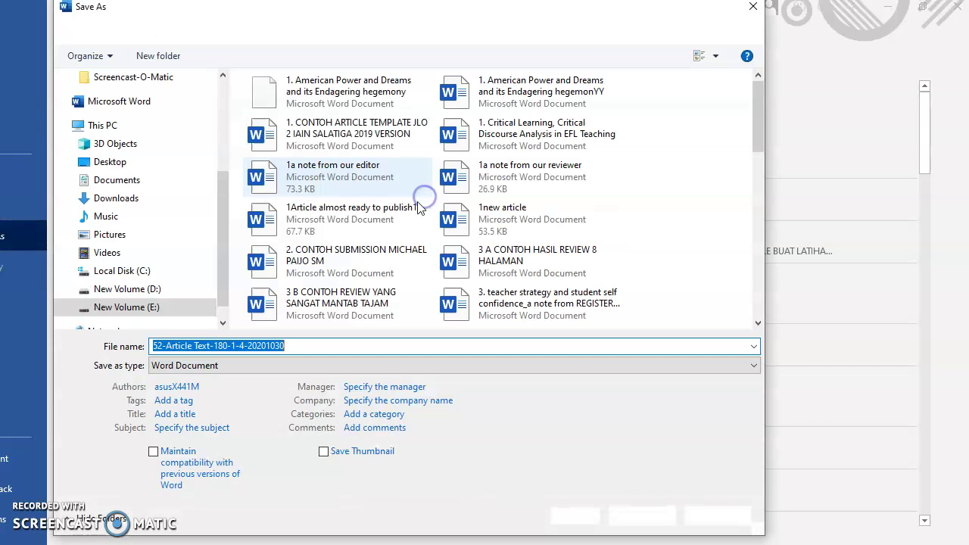
Step: Name the copy "a note from our reviewer of REGISTER JOURNAL" and save it as a Word Document
key(BackSpace)
text(a notre)
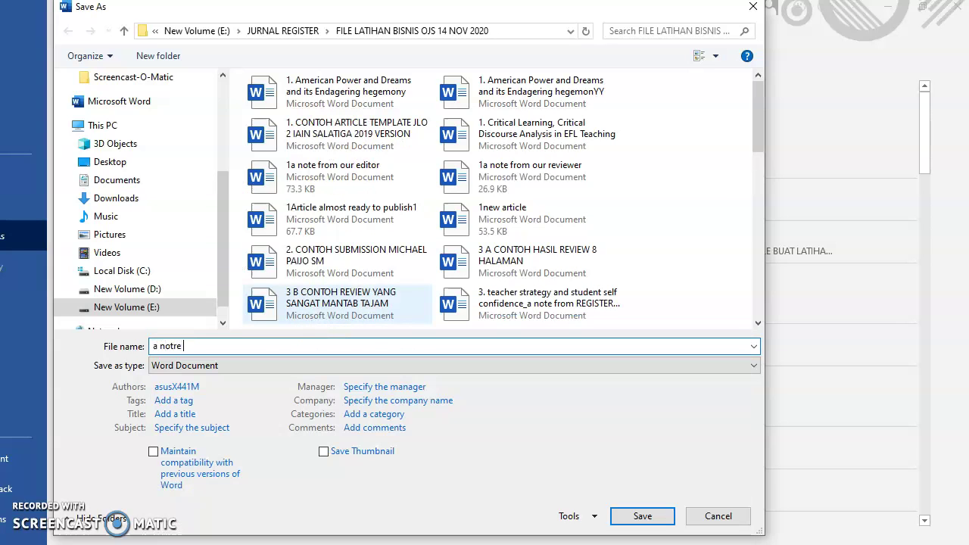
key(BackSpace)
key(BackSpace)
key(BackSpace)
text(e from)
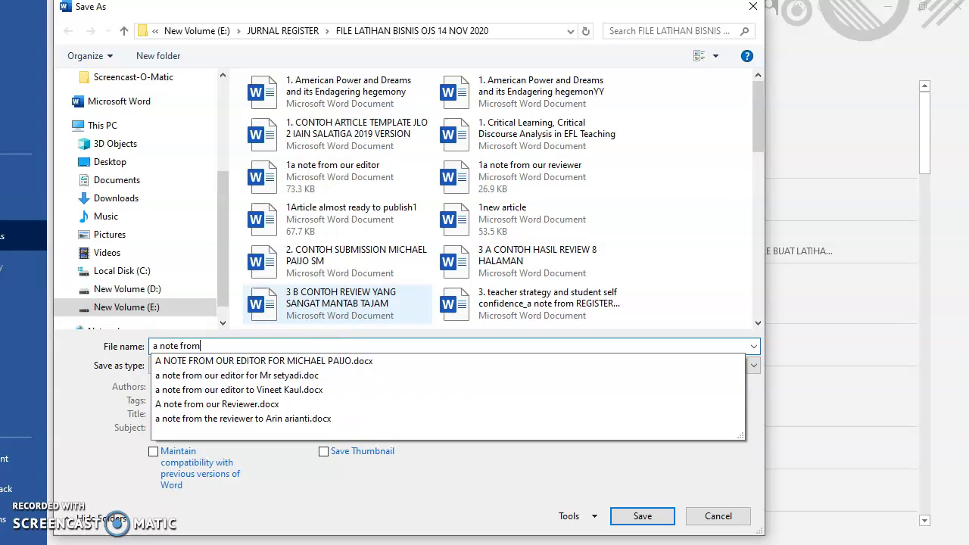
text( our rev)
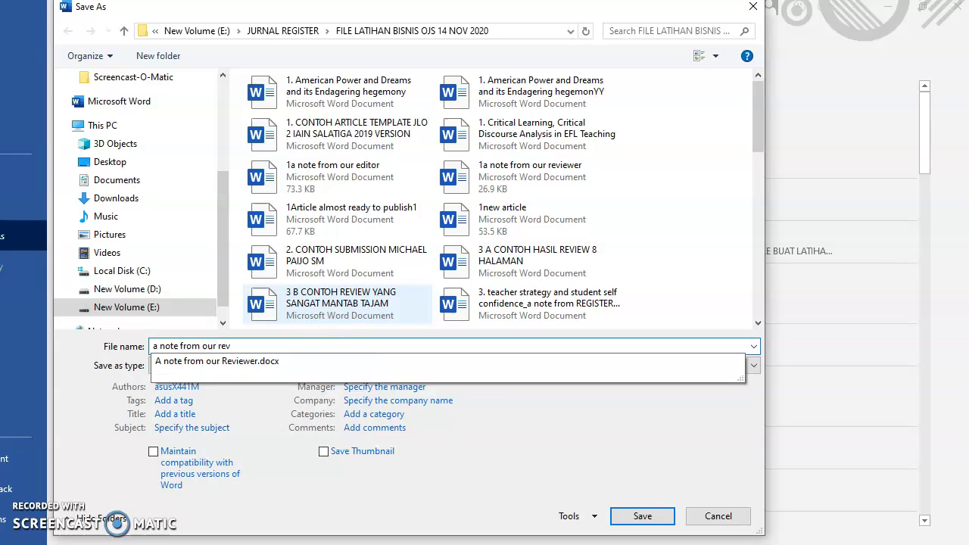
text(iewer of REGISTER JOURNAL)
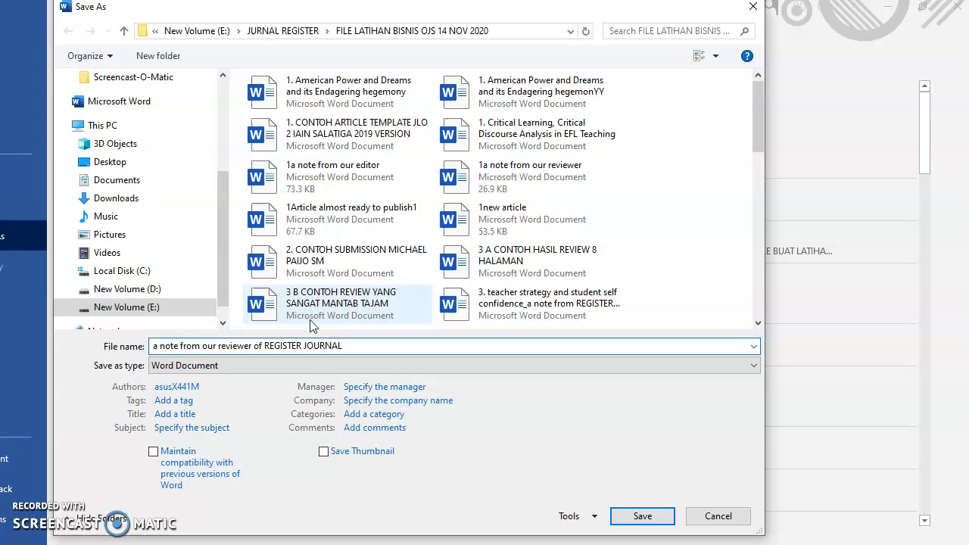
click(151, 347)
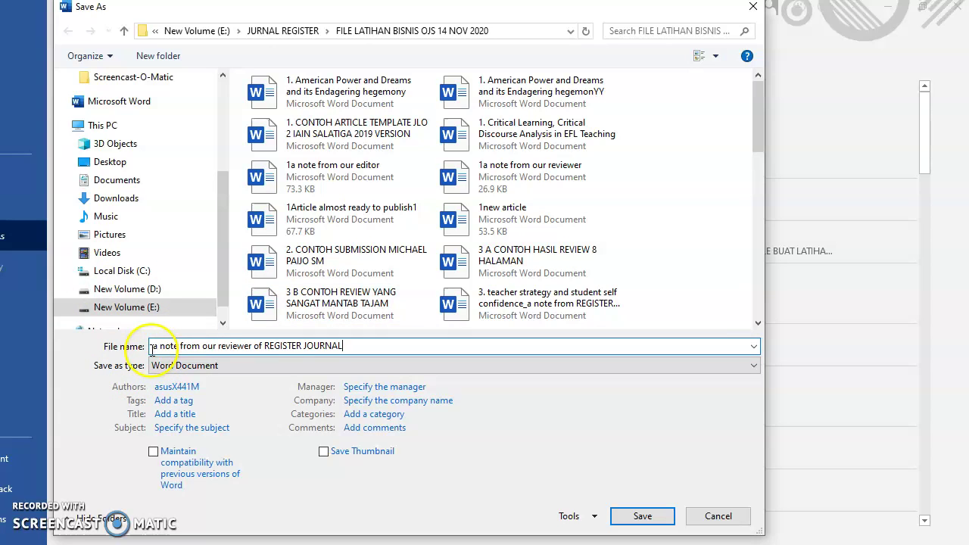
click(623, 518)
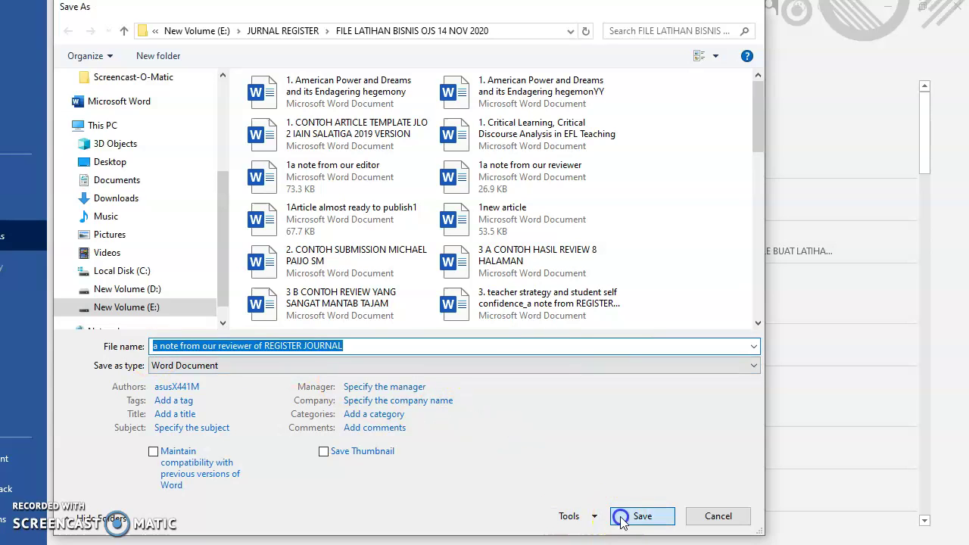
click(507, 310)
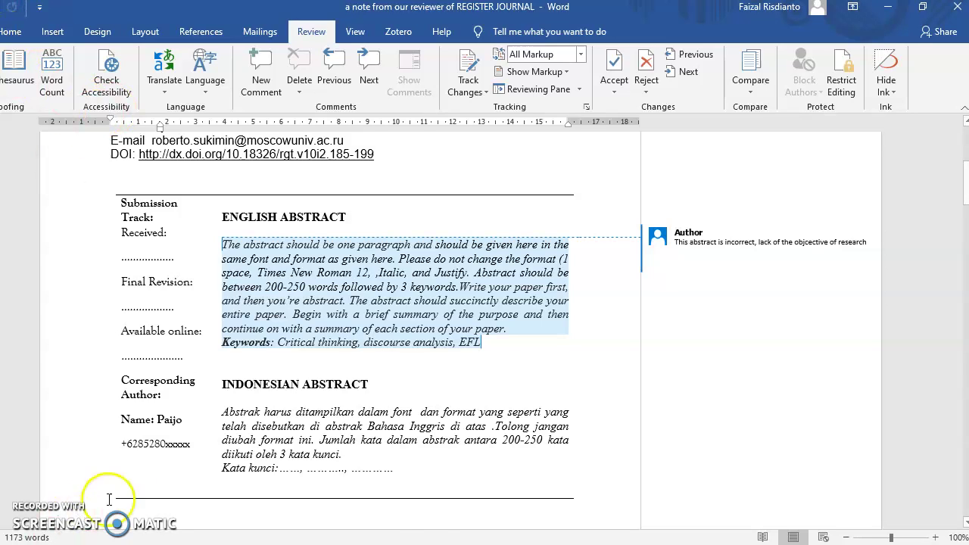
Step: View the open Form Review Jurnal Muqtasid document and the review form already completed by the reviewer
mouse_move(367, 544)
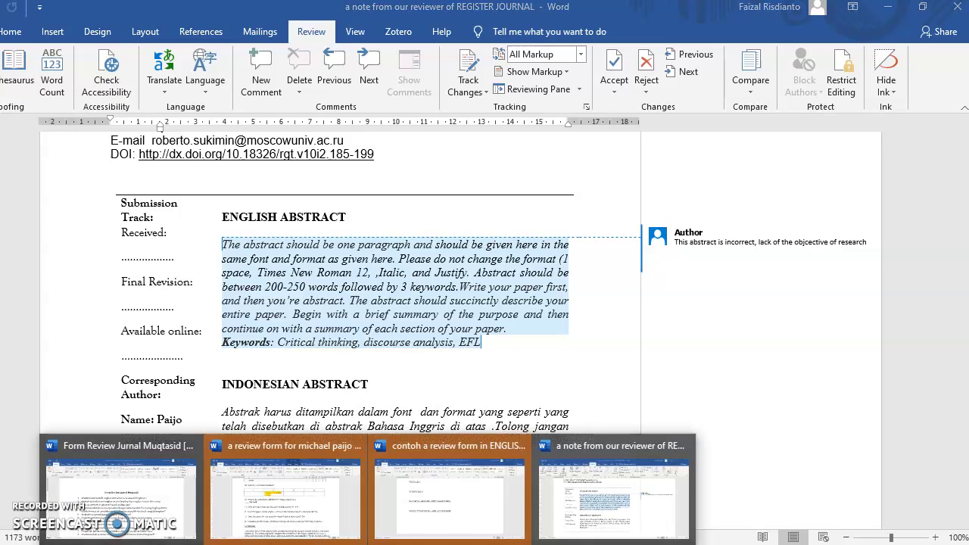
click(121, 496)
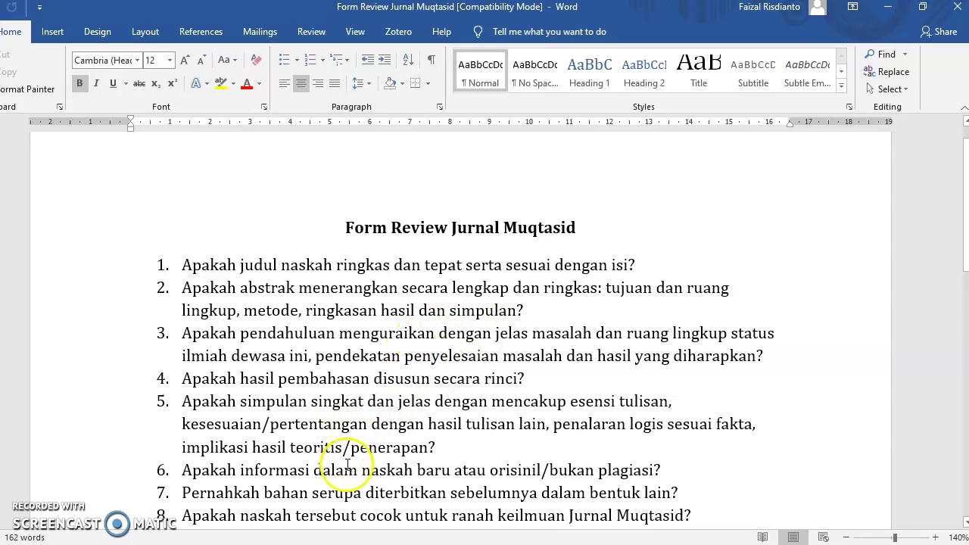
mouse_move(385, 529)
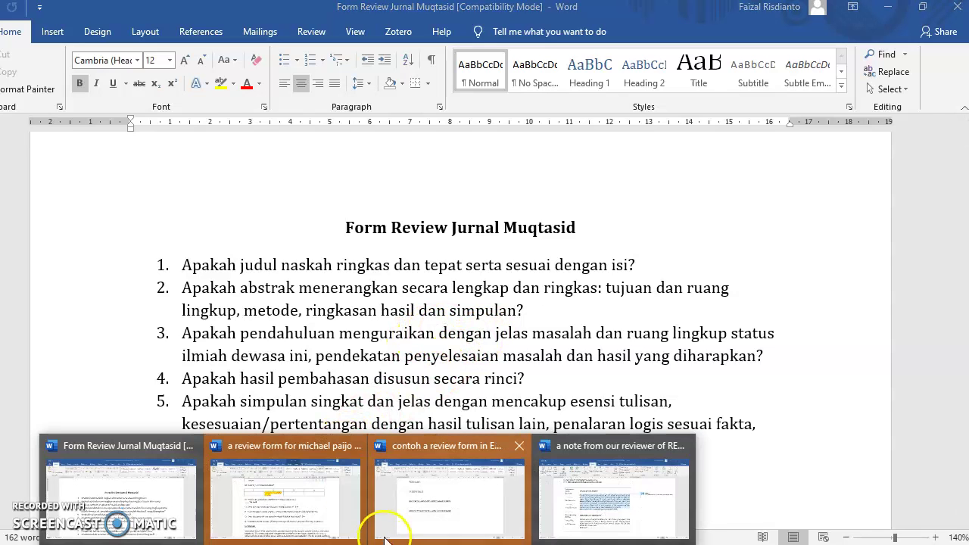
click(307, 518)
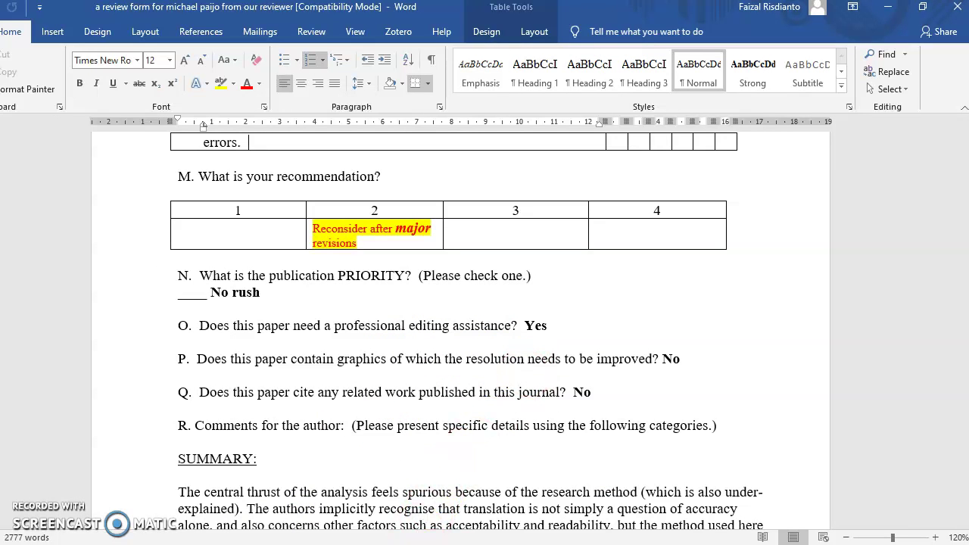
Step: Switch to the document "contoh a review form in ENGLISH" and go back to its beginning
mouse_move(384, 528)
click(449, 493)
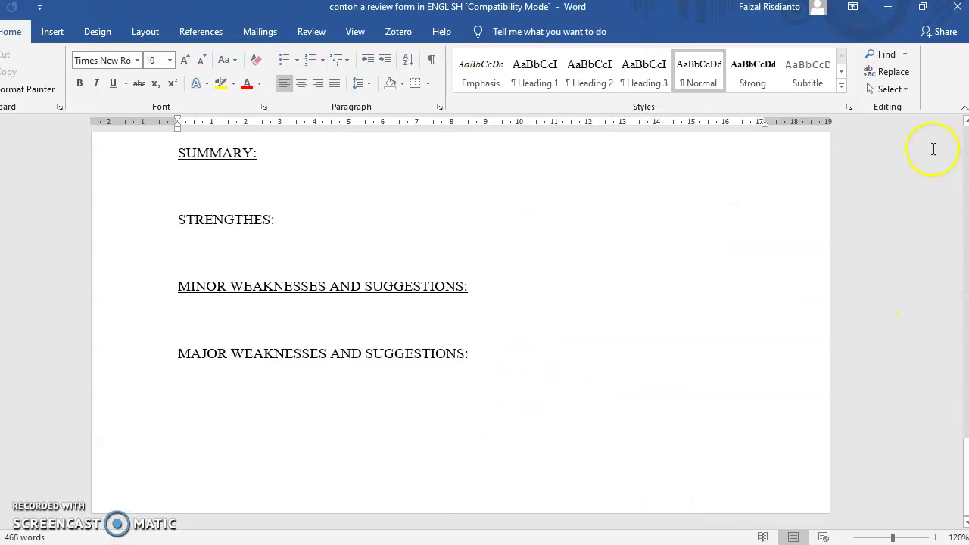
click(414, 284)
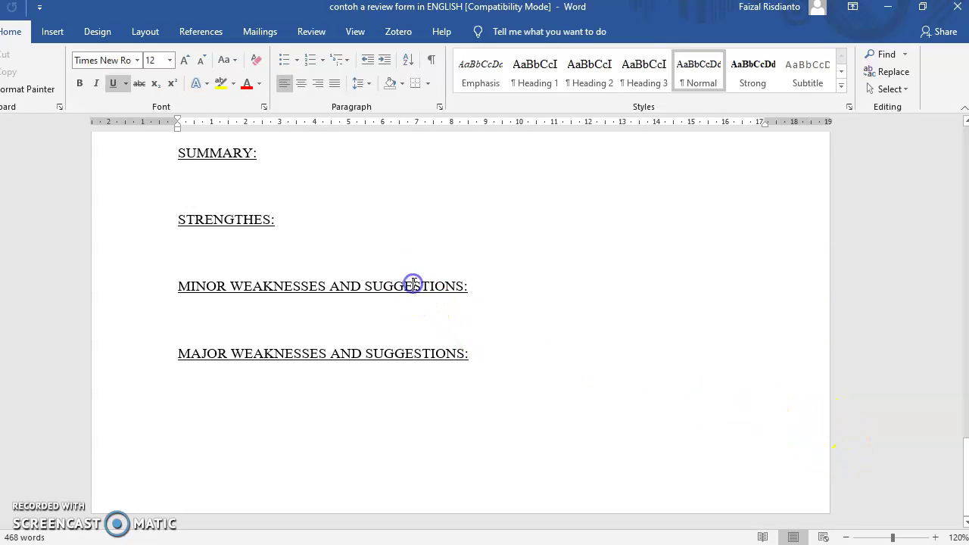
scroll(414, 284, up, 10)
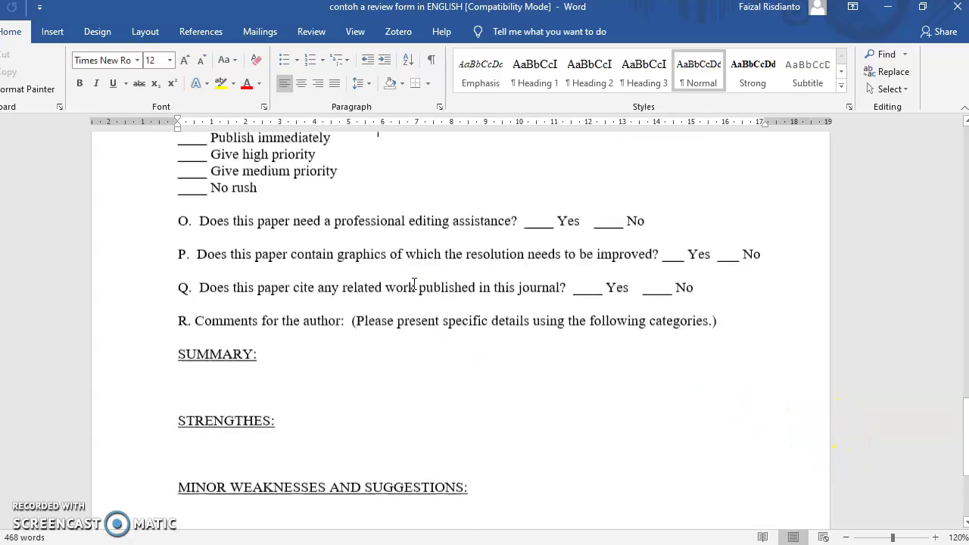
scroll(414, 284, up, 15)
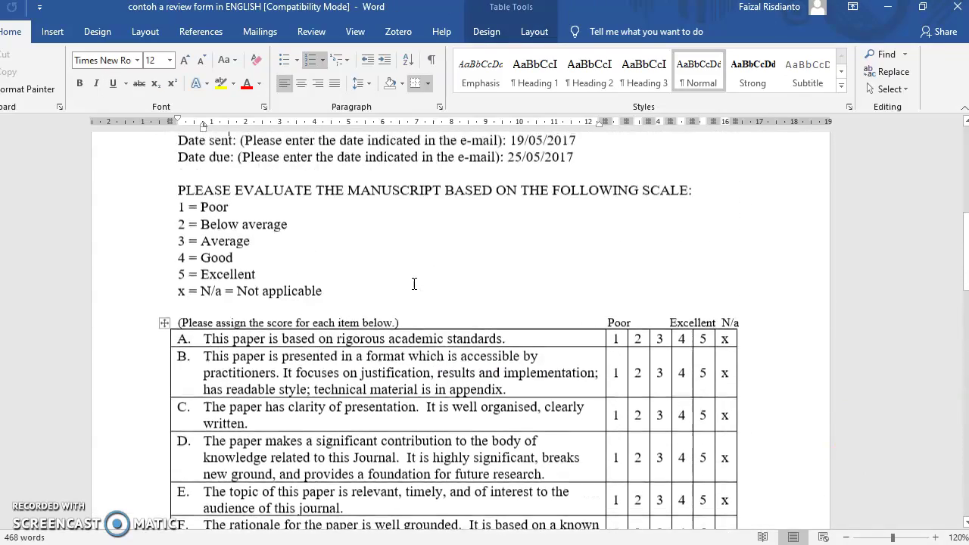
key(ctrl+Home)
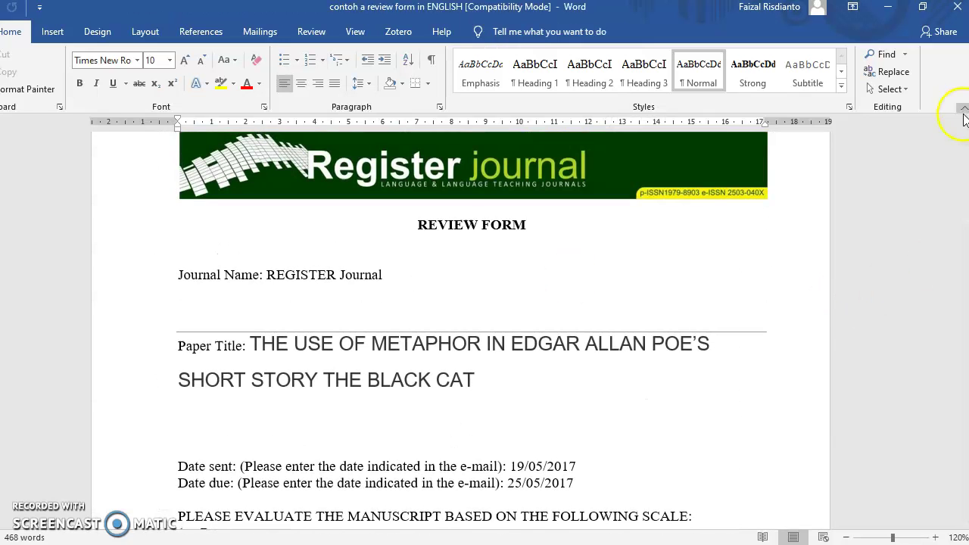
Step: Read through the English review form's rating scale, scored items, recommendation, publication priority and comment sections for the author
drag(966, 174, 964, 232)
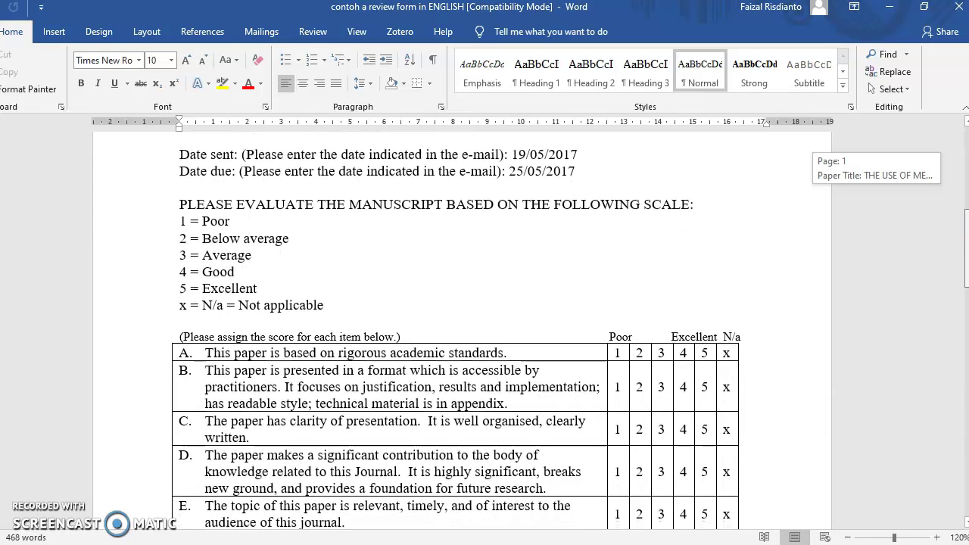
drag(964, 232, 964, 243)
scroll(462, 325, down, 10)
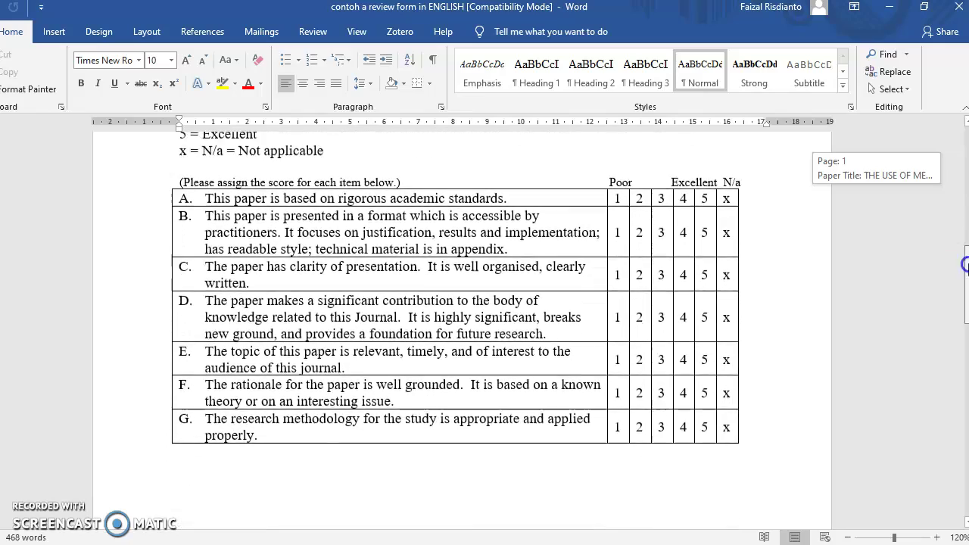
scroll(462, 325, down, 3)
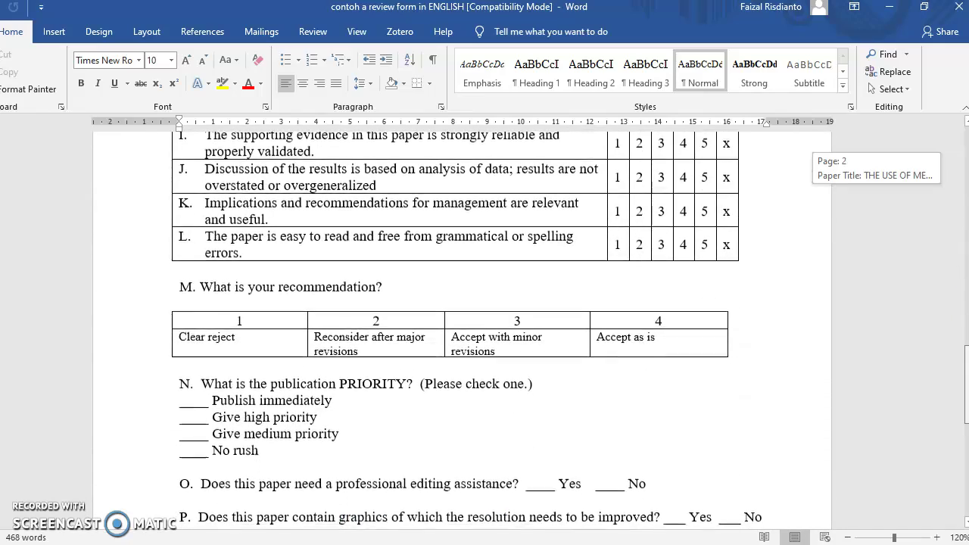
scroll(462, 326, down, 1)
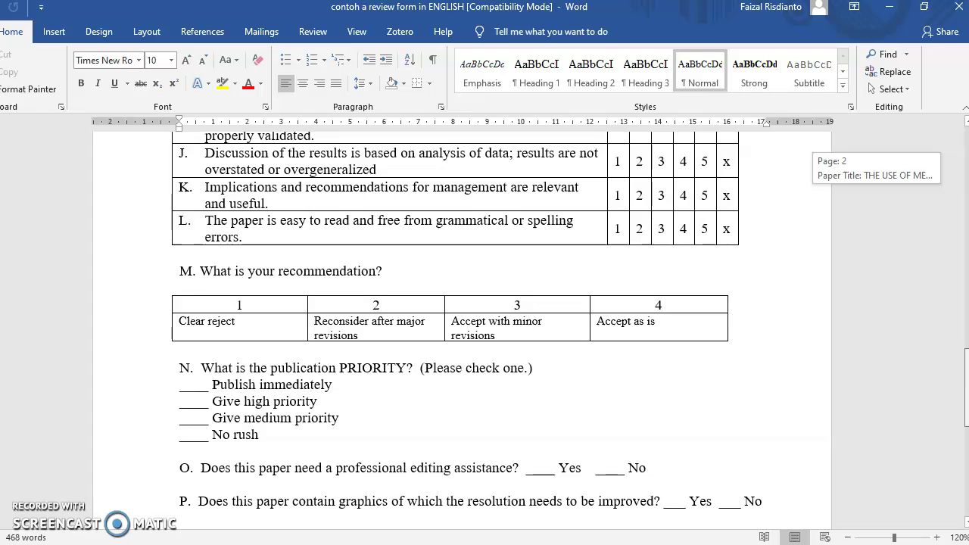
scroll(466, 320, down, 4)
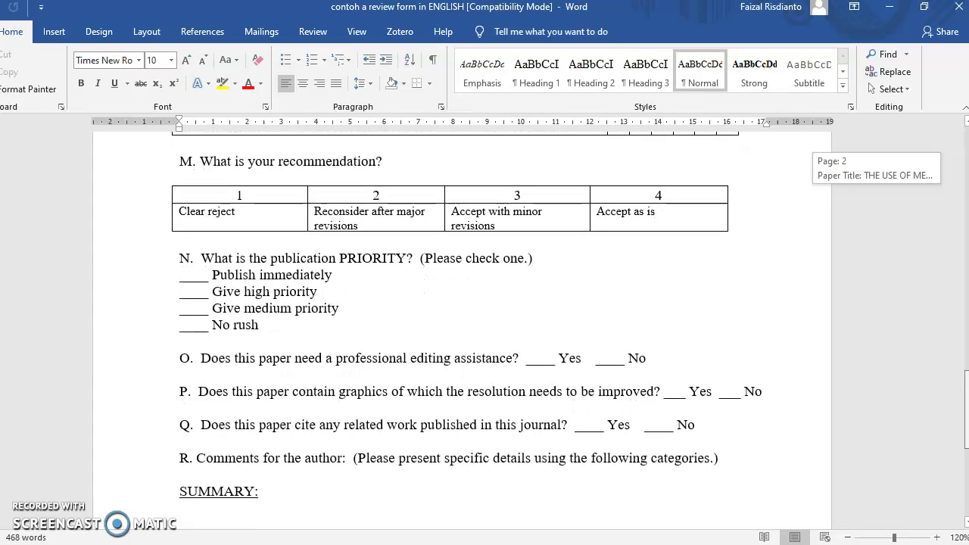
scroll(466, 331, down, 4)
scroll(466, 331, down, 6)
drag(967, 454, 967, 455)
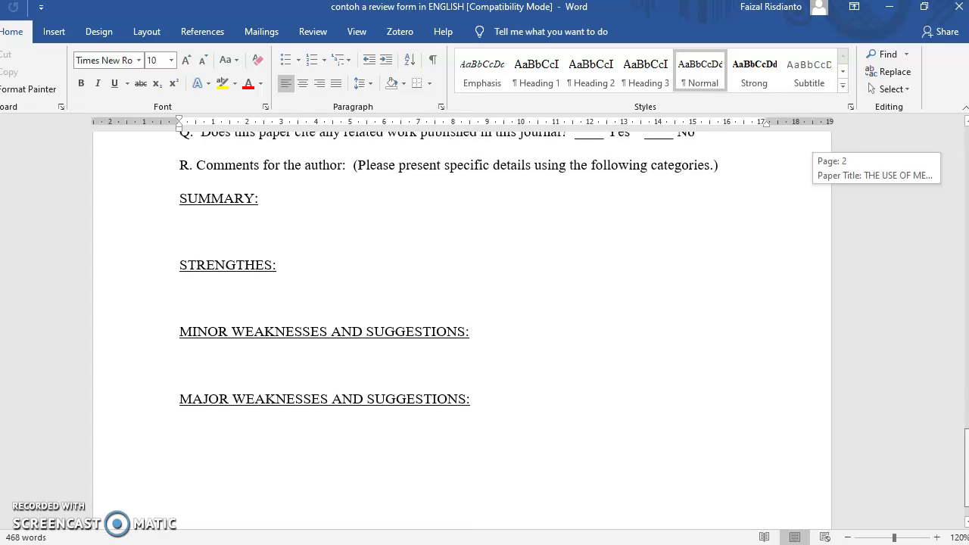
drag(967, 455, 967, 465)
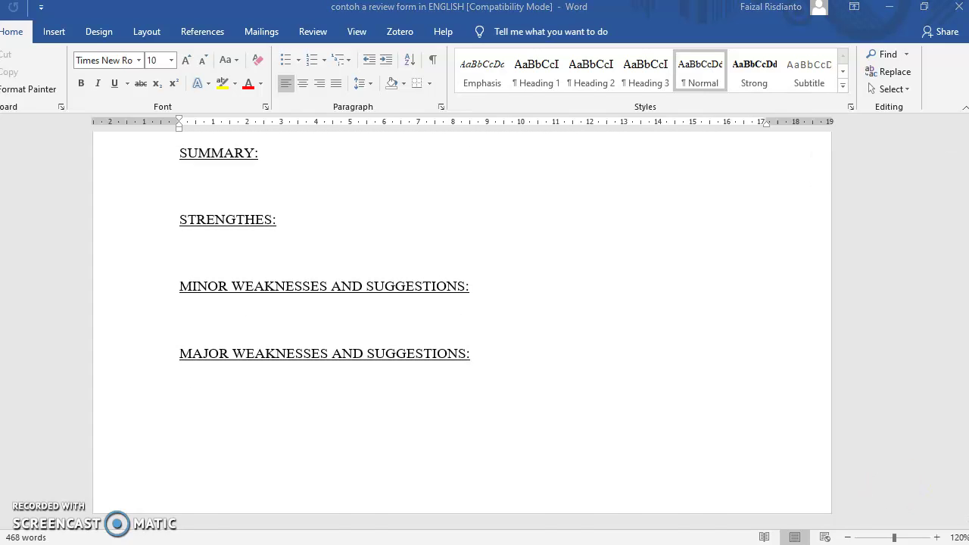
mouse_move(368, 544)
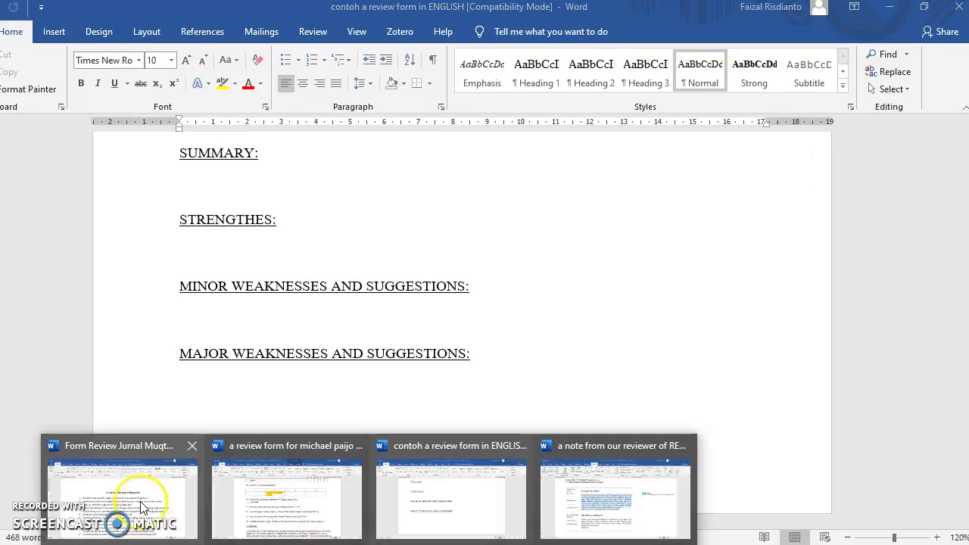
Step: Switch to the review form completed by the reviewer and examine its dates, rating scale and scored items
click(432, 484)
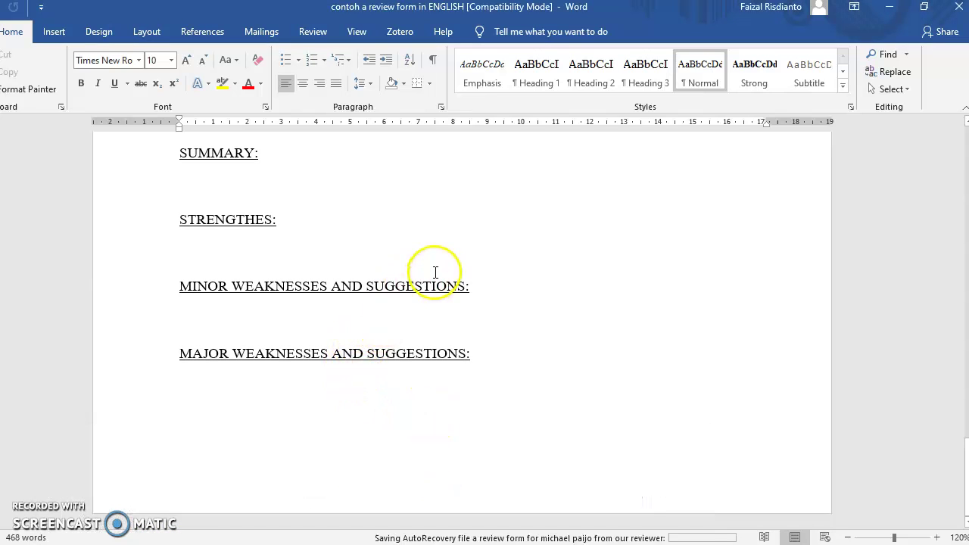
mouse_move(417, 540)
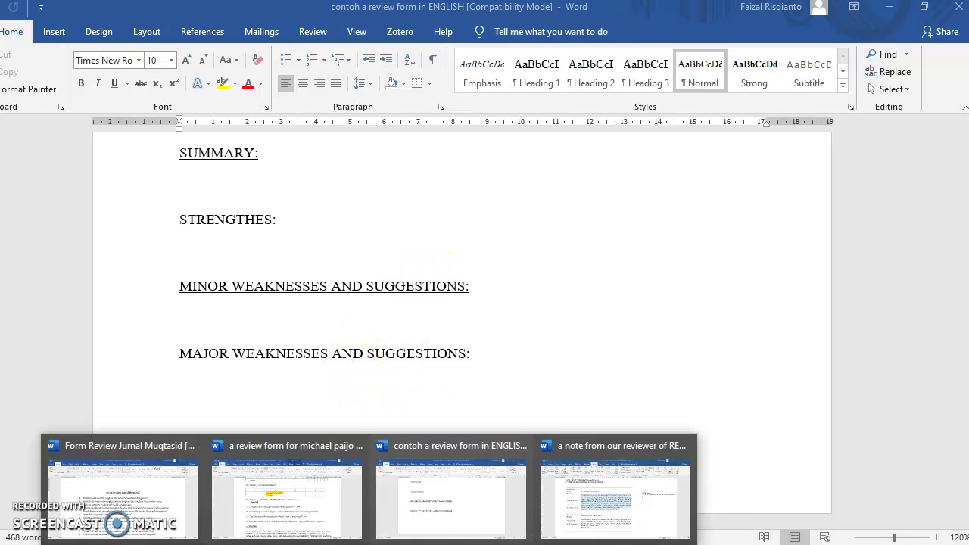
click(280, 493)
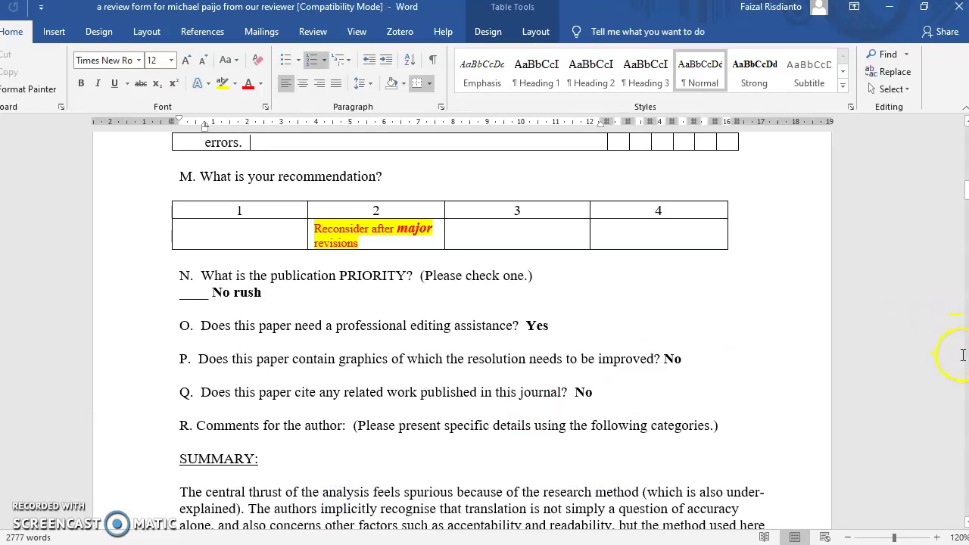
click(686, 207)
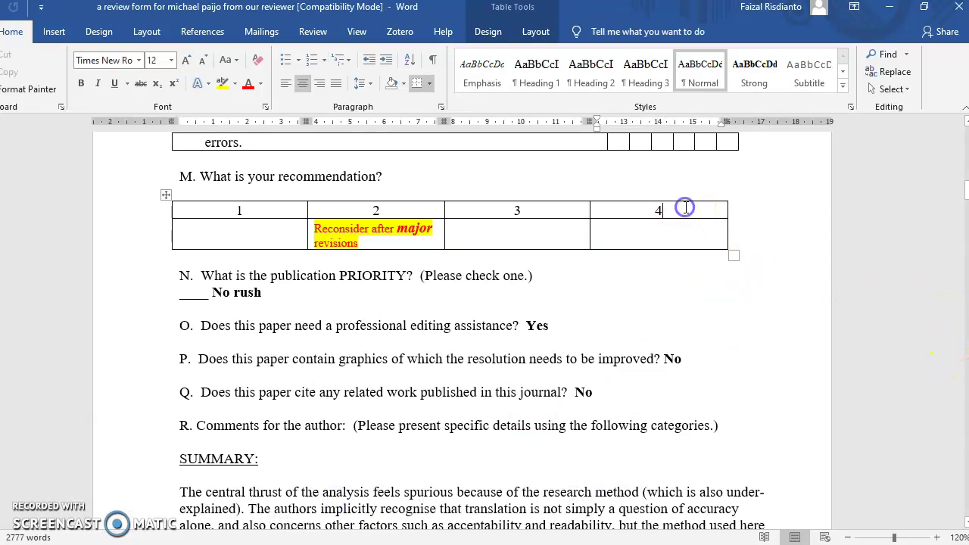
key(Up)
scroll(686, 208, up, 15)
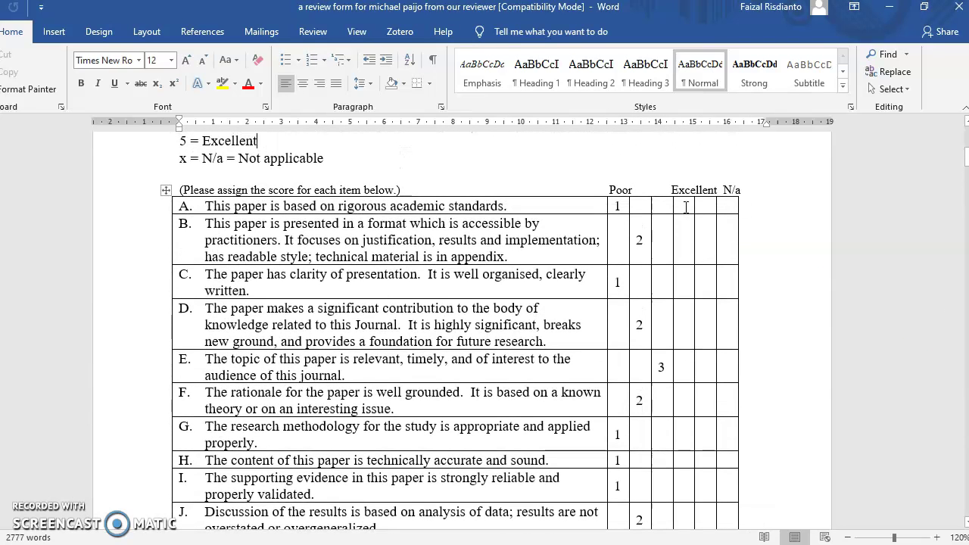
key(Up)
key(Up)
key(Up)
key(Up)
key(Up)
key(Up)
key(Up)
key(Up)
key(Up)
key(Up)
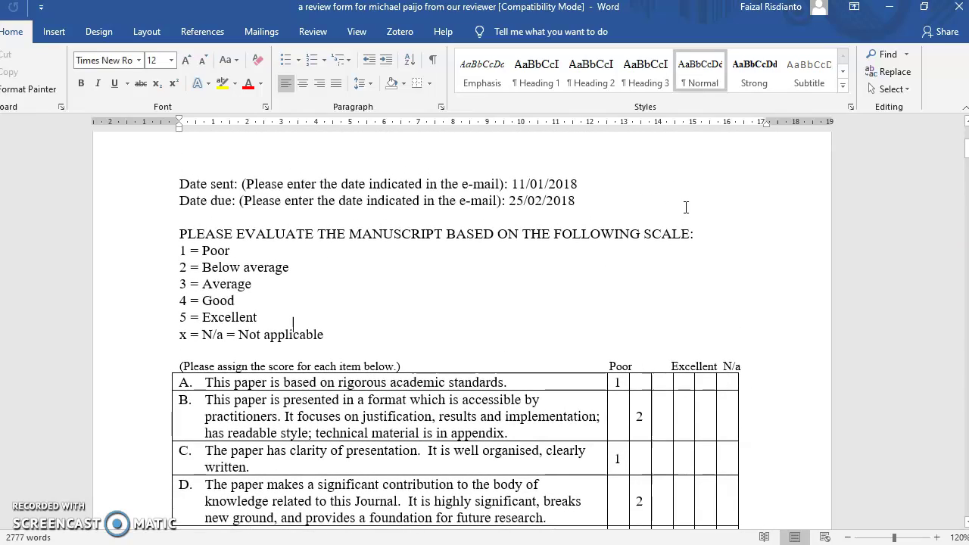
Step: Read the completed form's recommendation, publication priority, answers to questions O to Q, summary and strengths
scroll(686, 208, down, 15)
scroll(686, 207, down, 3)
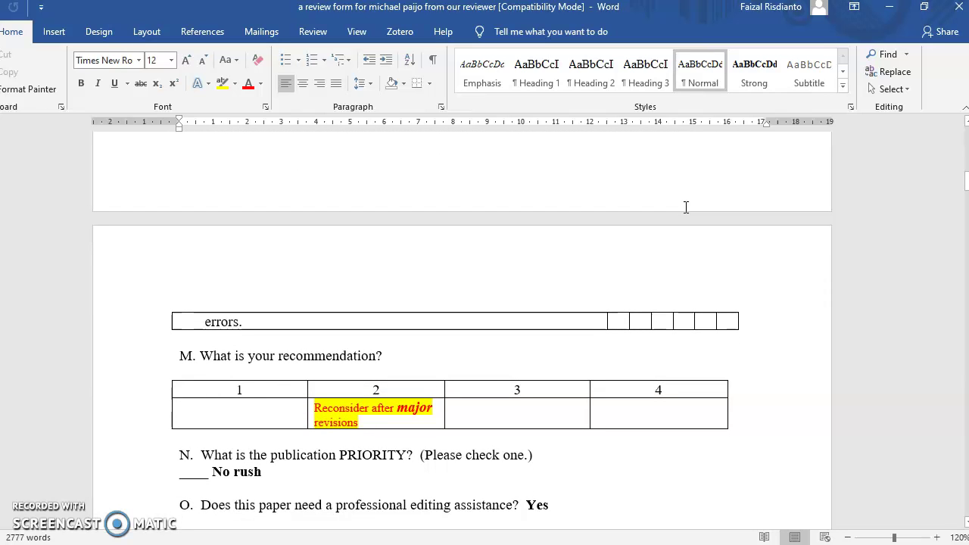
scroll(686, 207, down, 5)
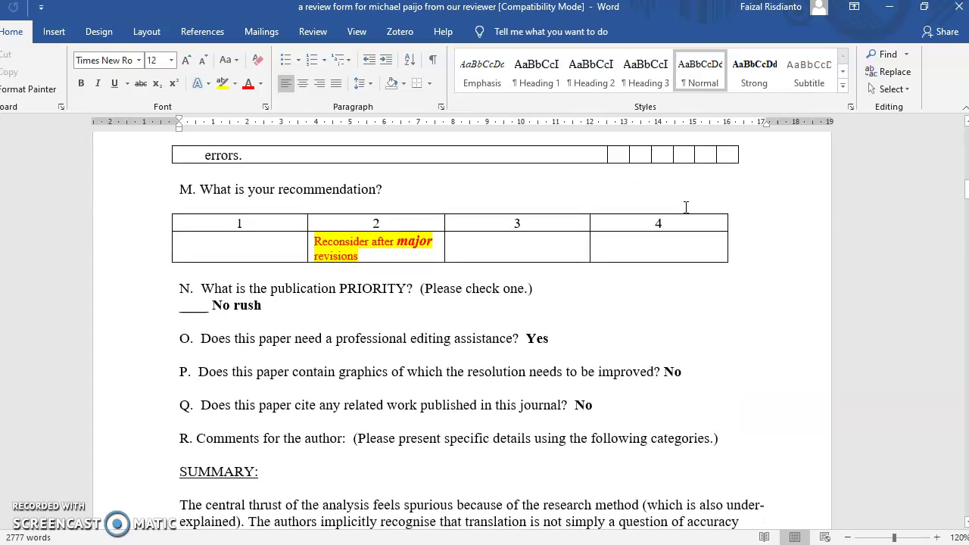
scroll(686, 207, down, 1)
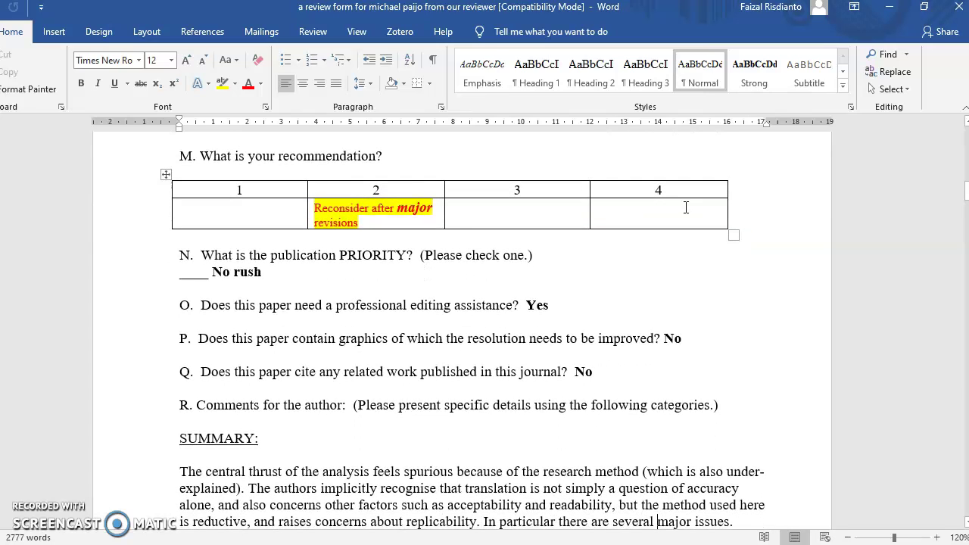
scroll(686, 207, down, 5)
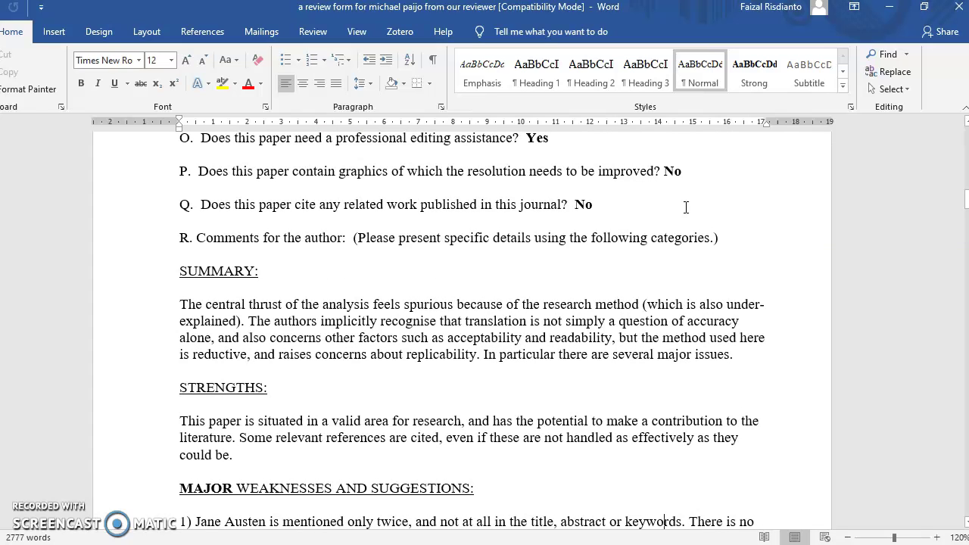
scroll(686, 208, down, 4)
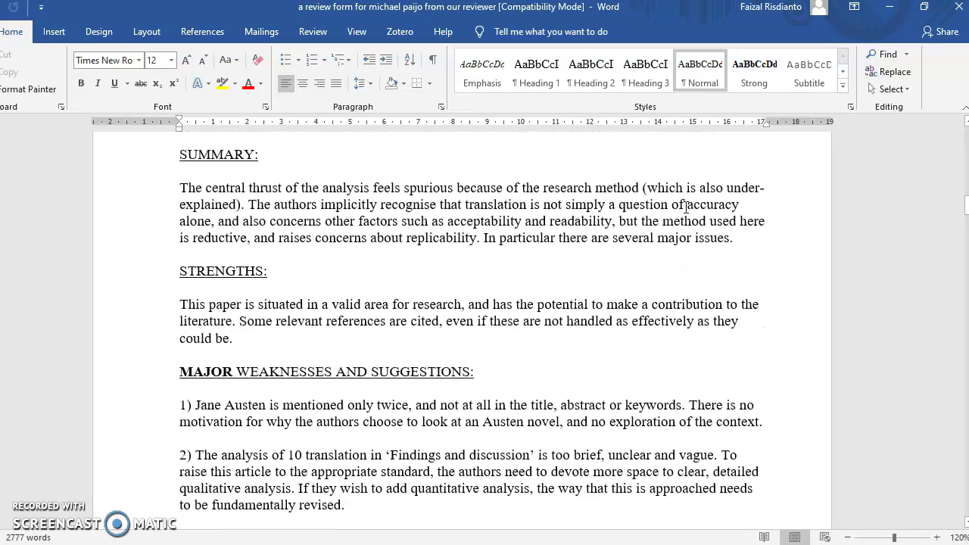
Step: Read the reviewer's major and minor weaknesses and the detailed section-by-section comments through to the remarks on the conclusion
scroll(686, 208, down, 9)
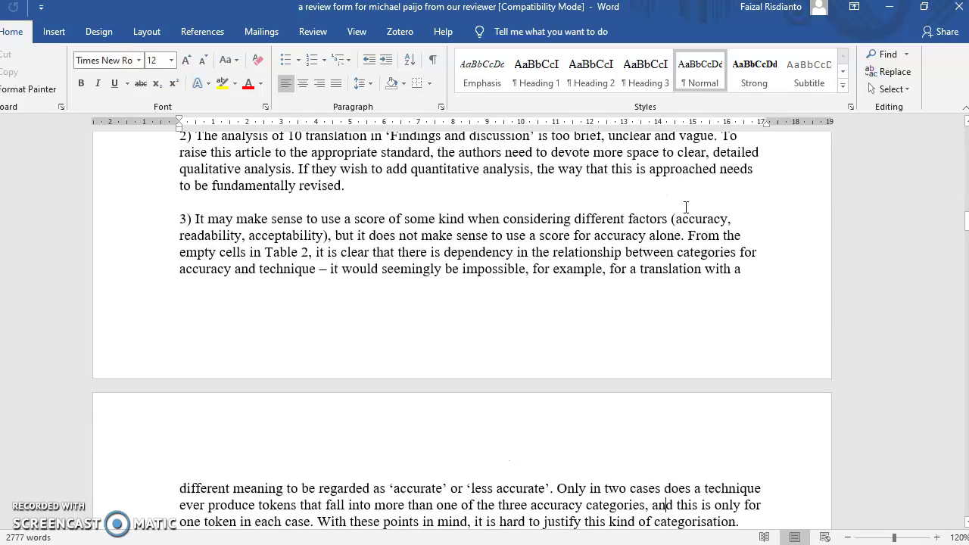
scroll(686, 208, up, 3)
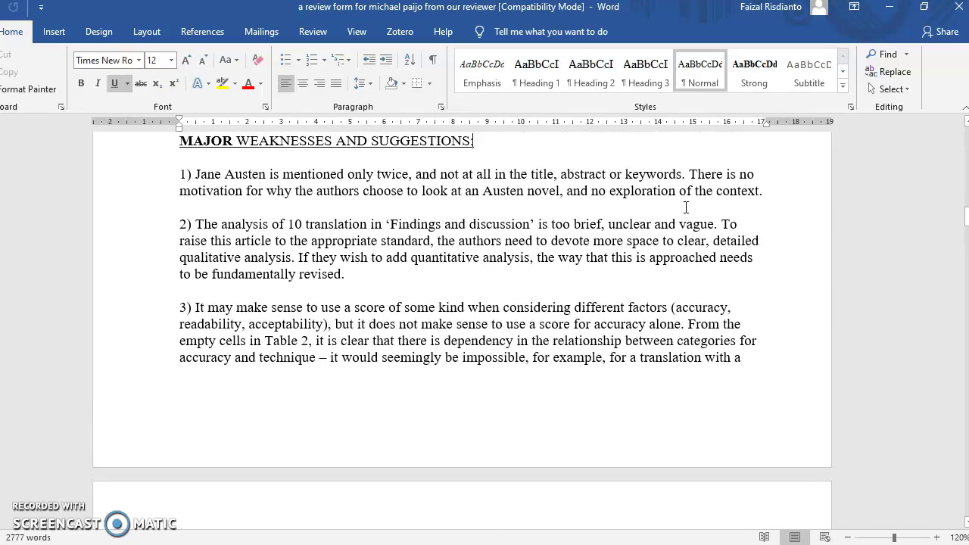
scroll(686, 207, down, 5)
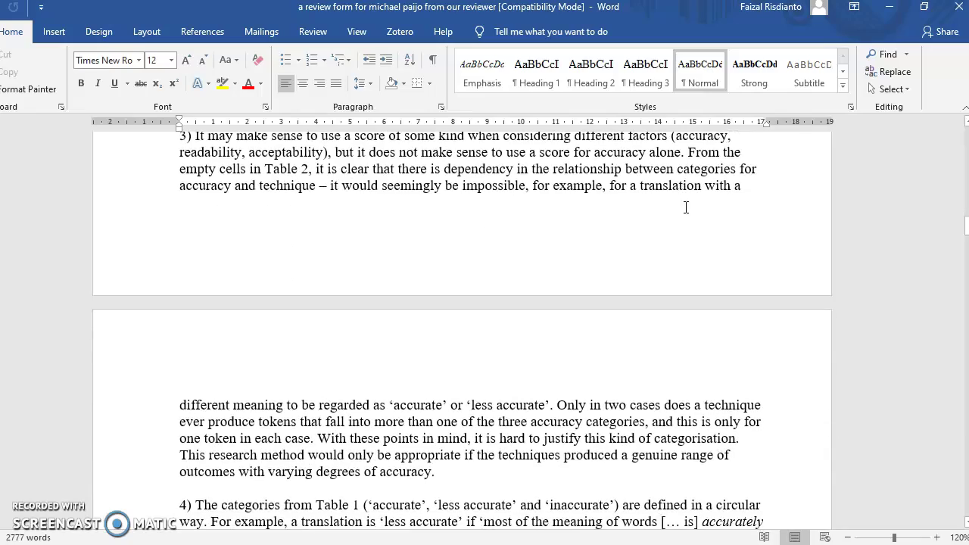
scroll(686, 207, down, 8)
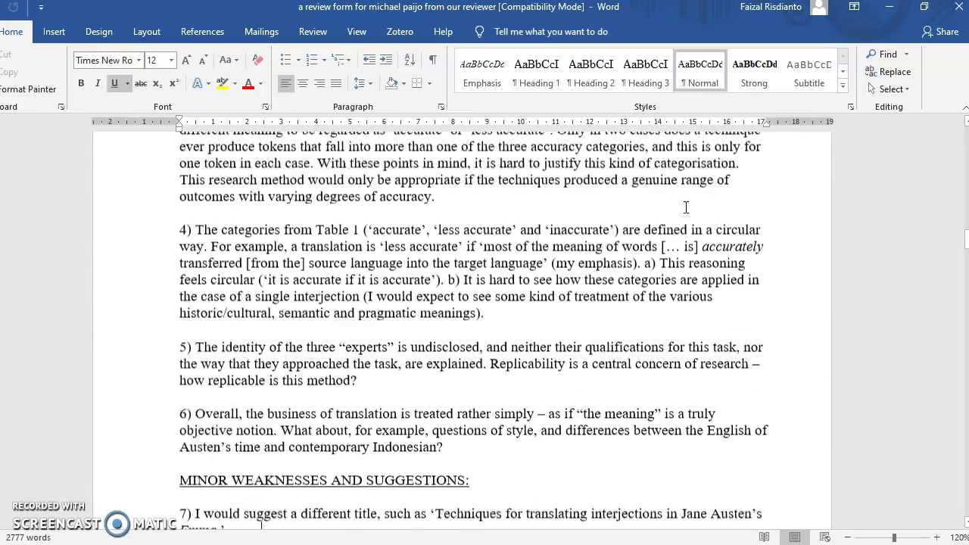
scroll(686, 207, down, 2)
scroll(686, 207, down, 4)
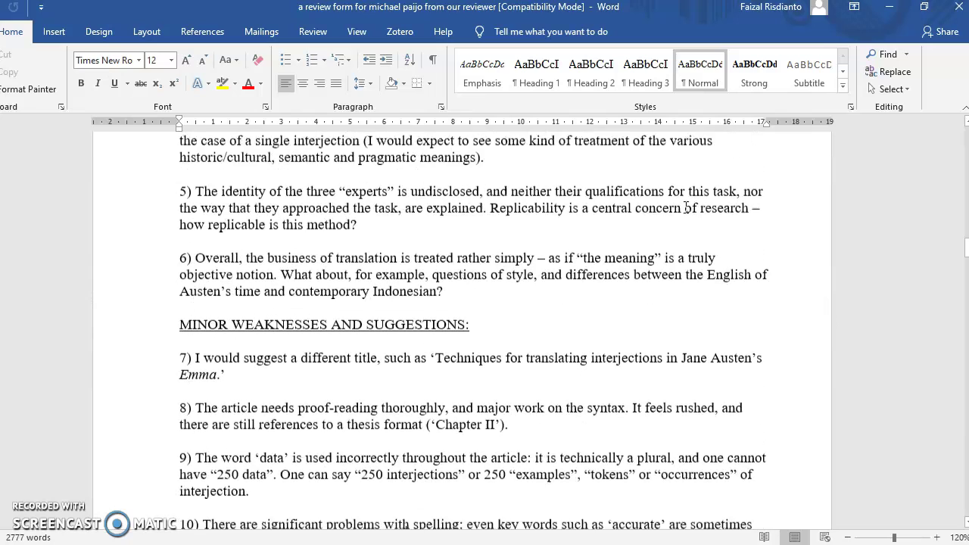
scroll(686, 208, down, 3)
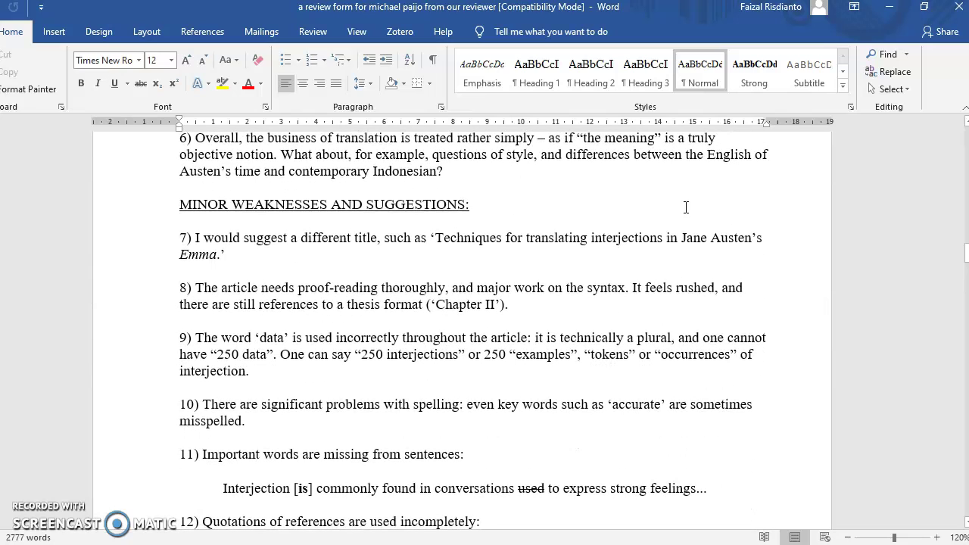
scroll(686, 207, down, 15)
scroll(686, 207, down, 20)
scroll(686, 207, down, 20)
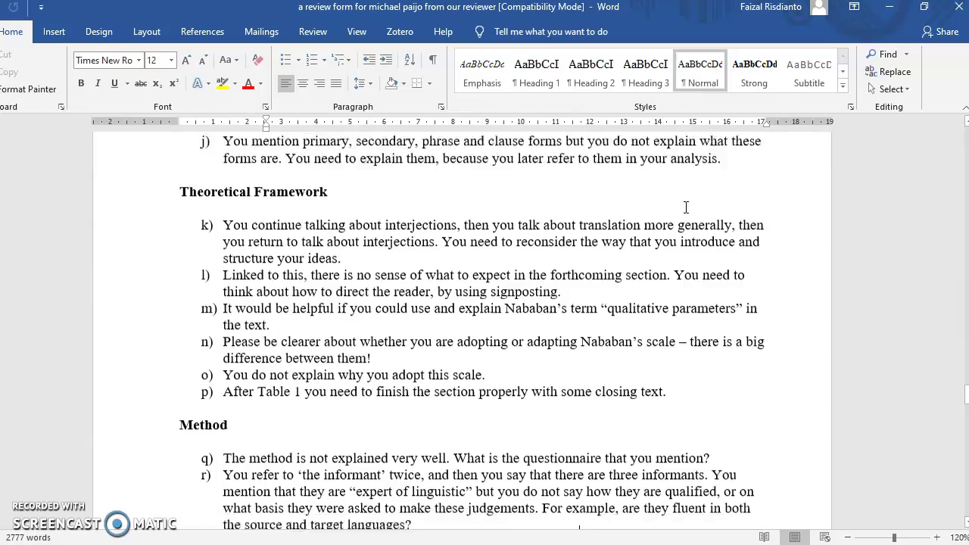
scroll(686, 207, down, 20)
scroll(686, 208, down, 20)
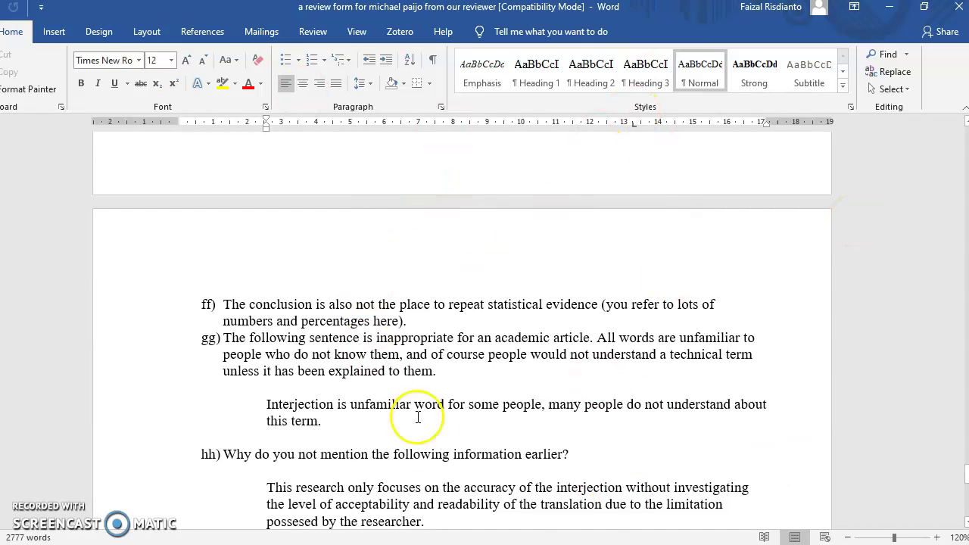
Step: Switch to the OJS review page in the browser and begin the comment for author and editor with "This manuscript is interesting but it has lack of"
key(alt+Tab)
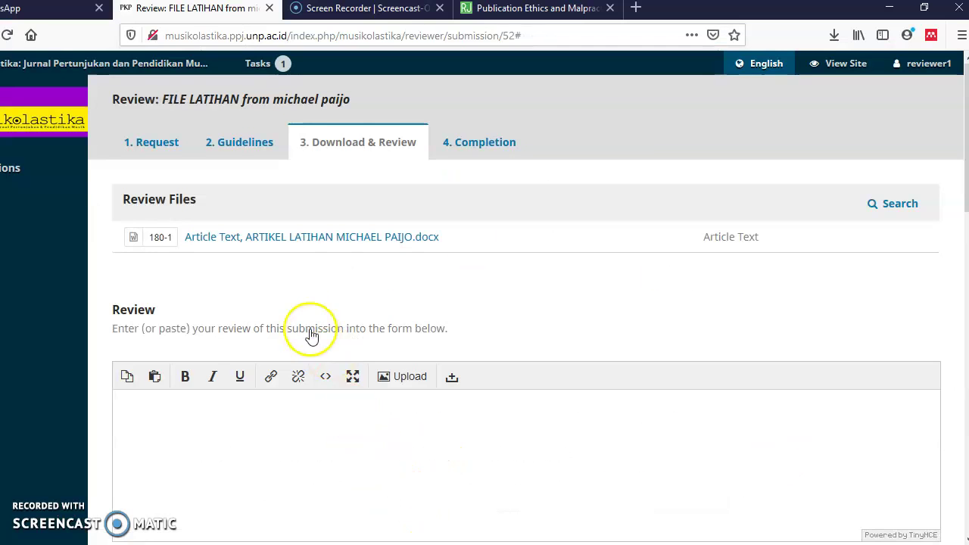
mouse_move(960, 107)
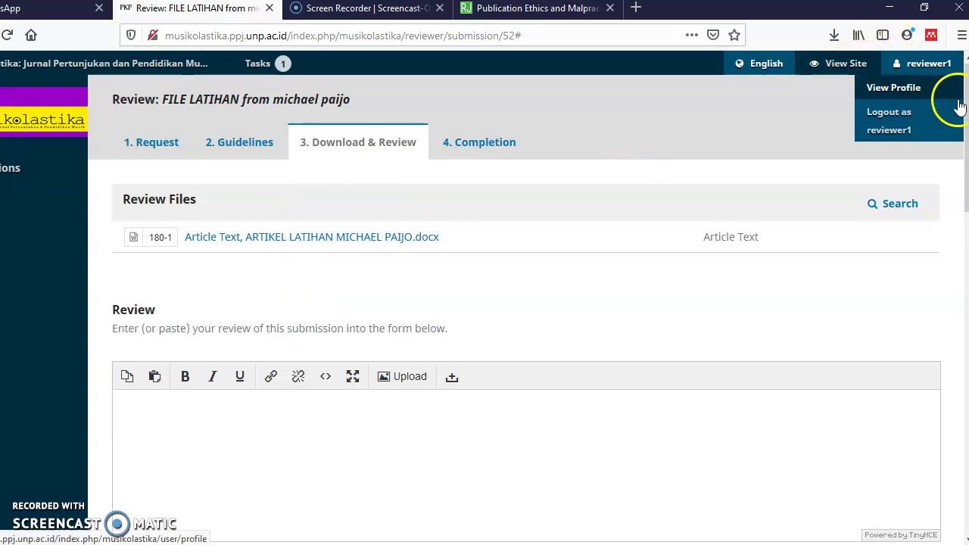
scroll(962, 113, down, 2)
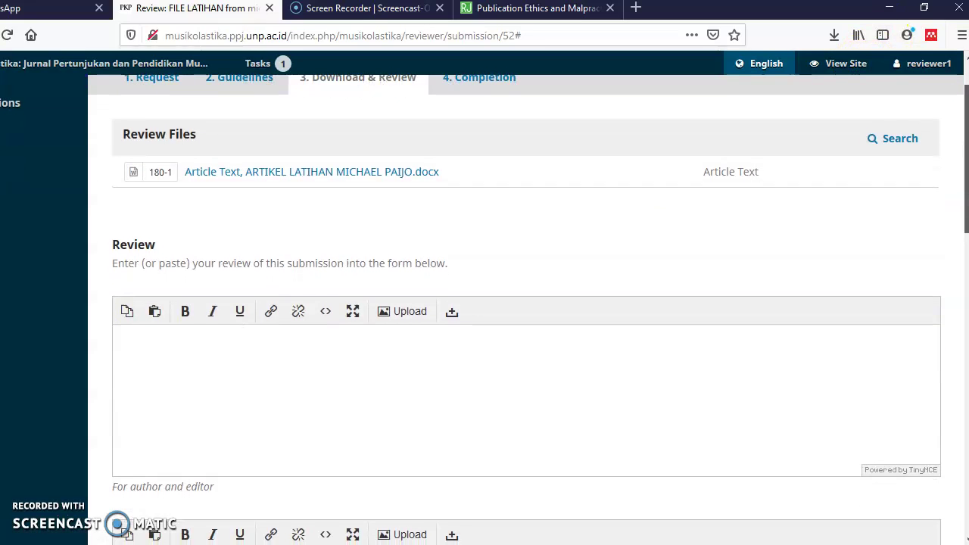
scroll(485, 310, down, 2)
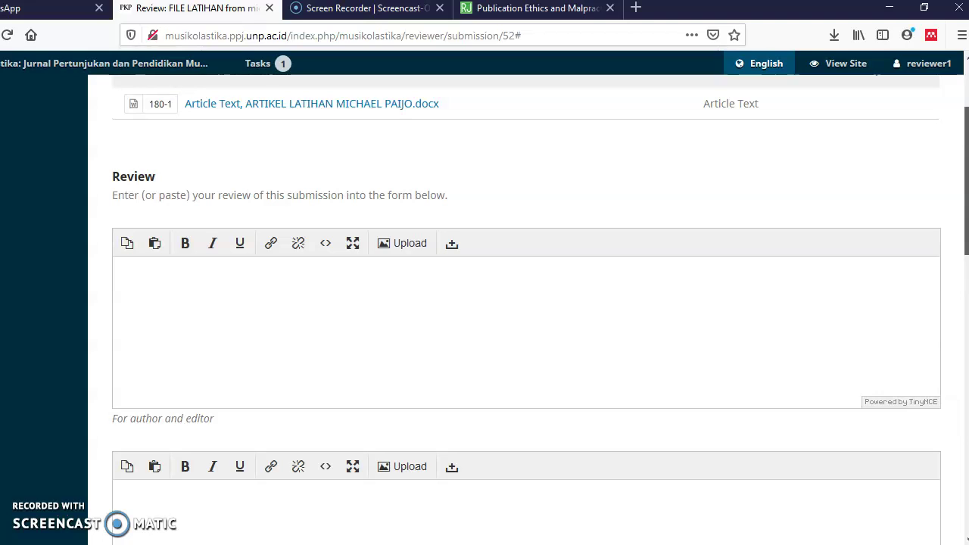
click(352, 282)
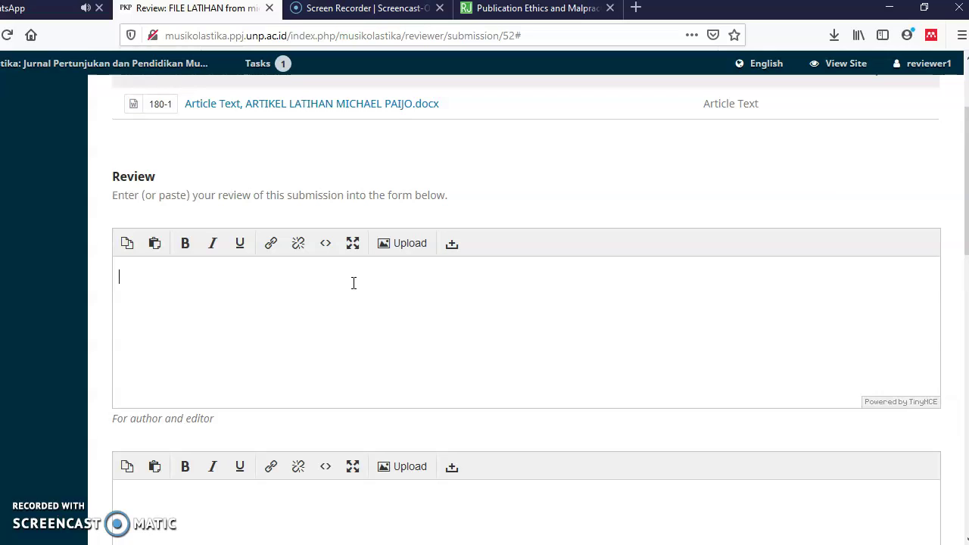
text(This manu)
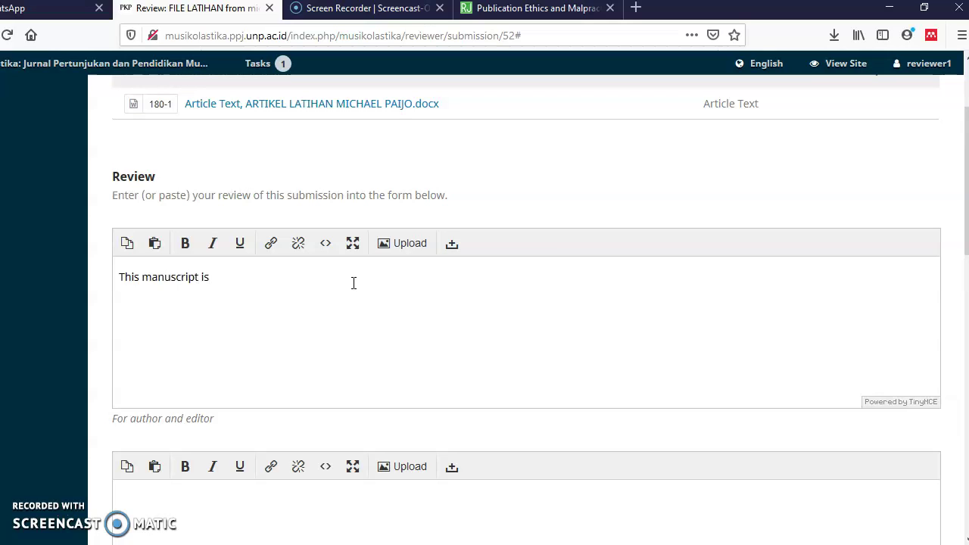
text(script is  interesting but it has lasck)
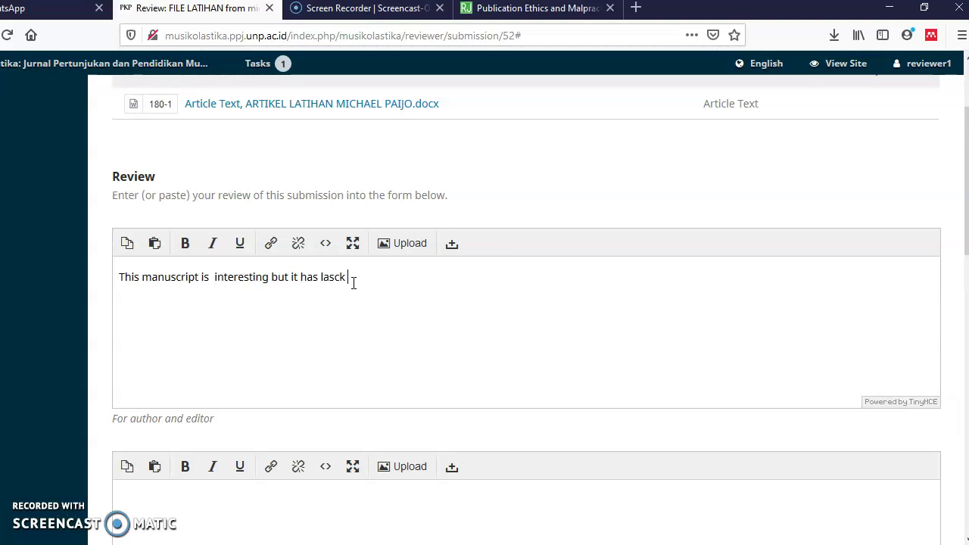
key(BackSpace)
key(BackSpace)
text(ck o)
key(Tab)
text(q)
click(357, 277)
key(BackSpace)
click(362, 278)
Step: Complete the comment for author and editor with "novelty, lack of references from international journal, poor presentation."
text(novel)
text(ty, )
text(lack)
text( of refren)
text(rence)
text(s form)
key(BackSpace)
key(BackSpace)
key(BackSpace)
text(rom inten)
key(BackSpace)
text(rnaiton)
key(BackSpace)
key(BackSpace)
text(tional journal, )
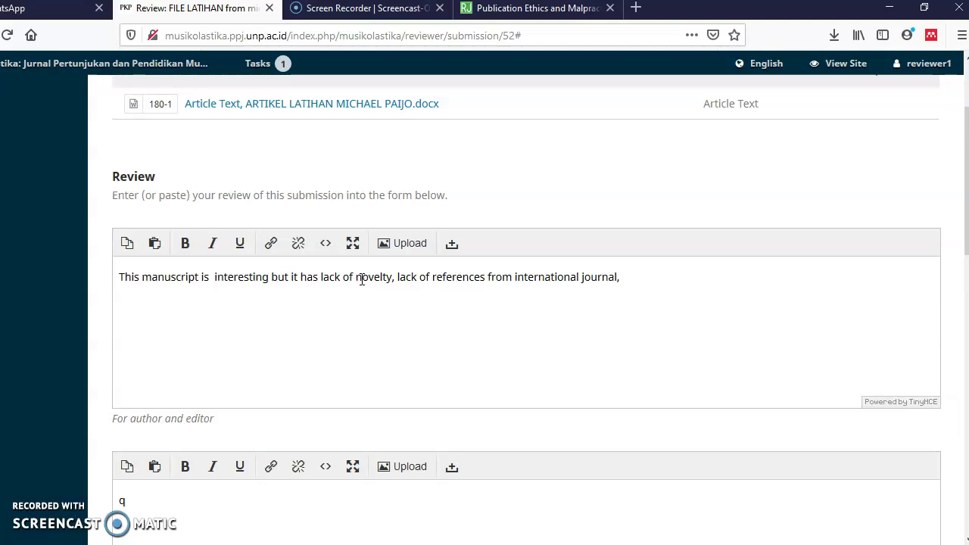
text(poor presentation.)
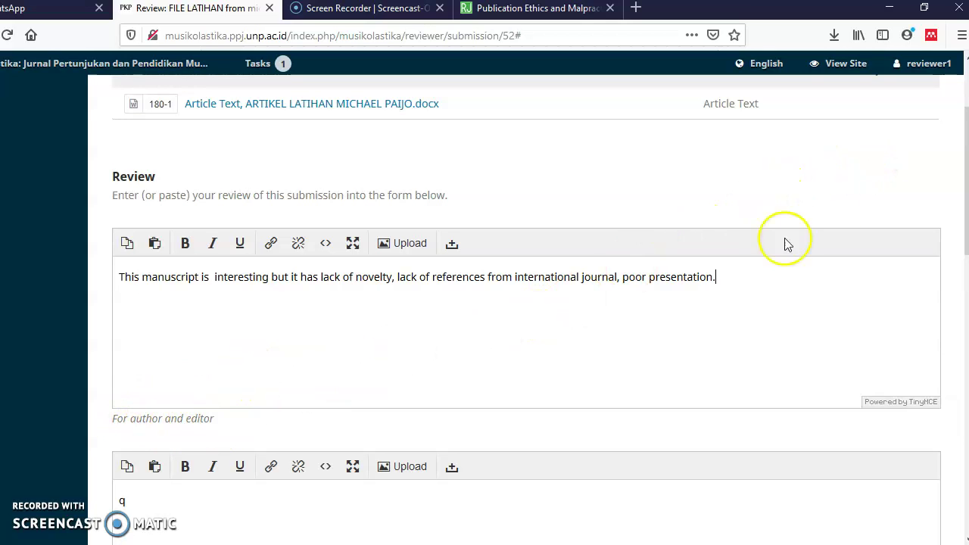
Step: Replace the stray character in the editor-only comment with "it needs major revision , no rush for publication"
drag(964, 151, 964, 214)
click(160, 286)
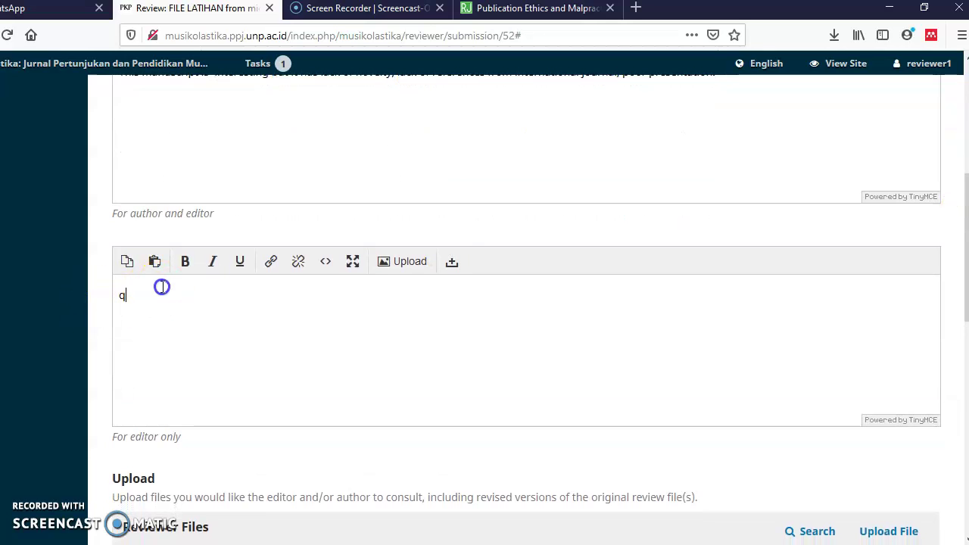
key(BackSpace)
text(it needs major revisio)
key(BackSpace)
text(ion , no rush for publication)
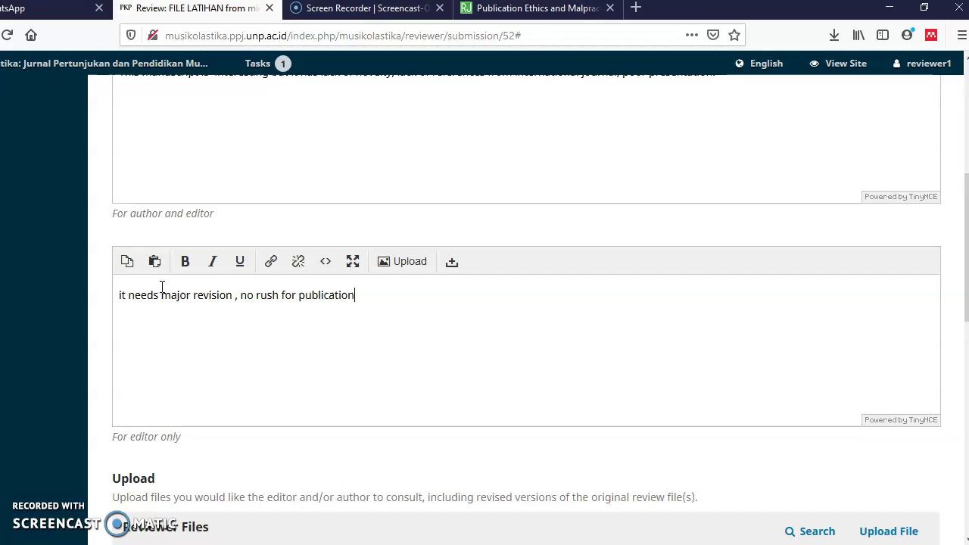
Step: Start uploading a reviewer file and search the FILE LATIHAN BISNIS OJS 14 NOV 2020 folder for "review form"
drag(964, 186, 964, 250)
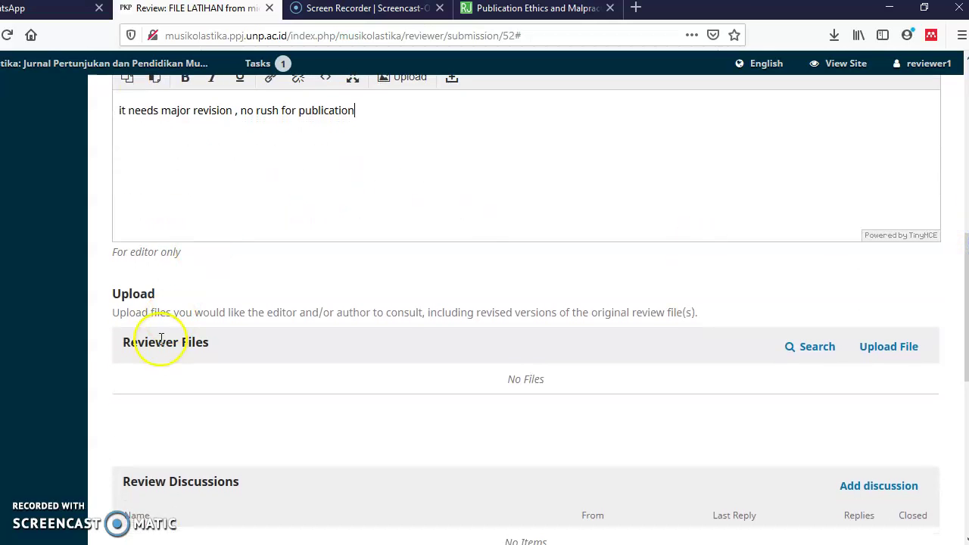
click(889, 342)
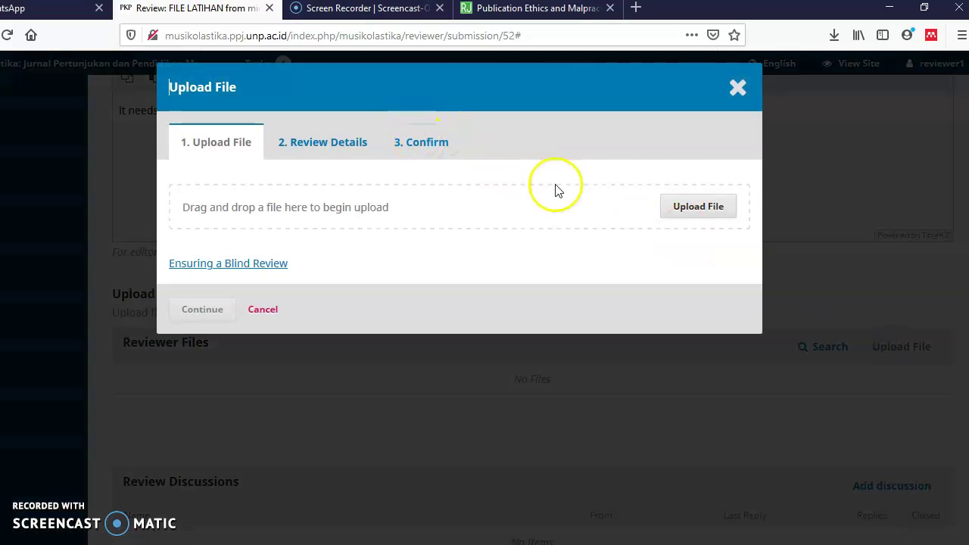
click(685, 206)
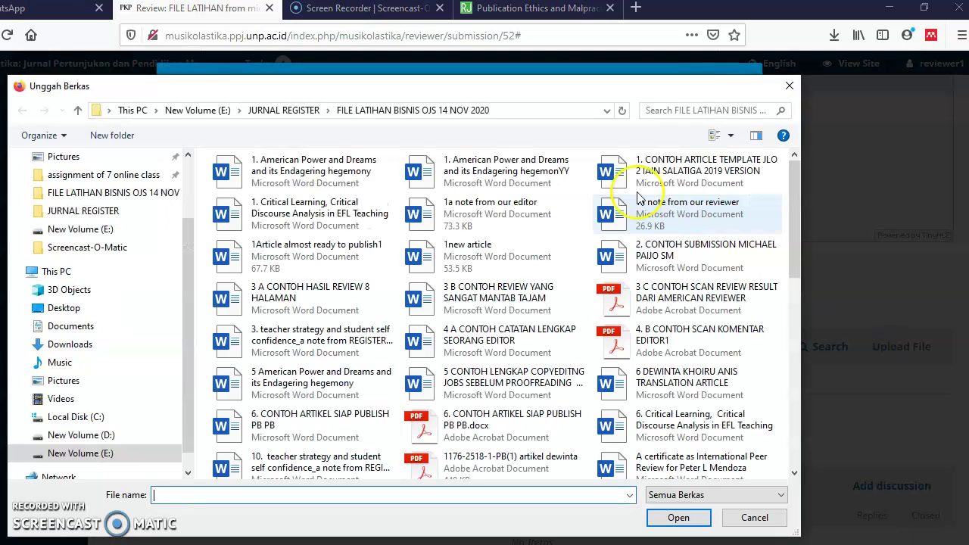
click(655, 112)
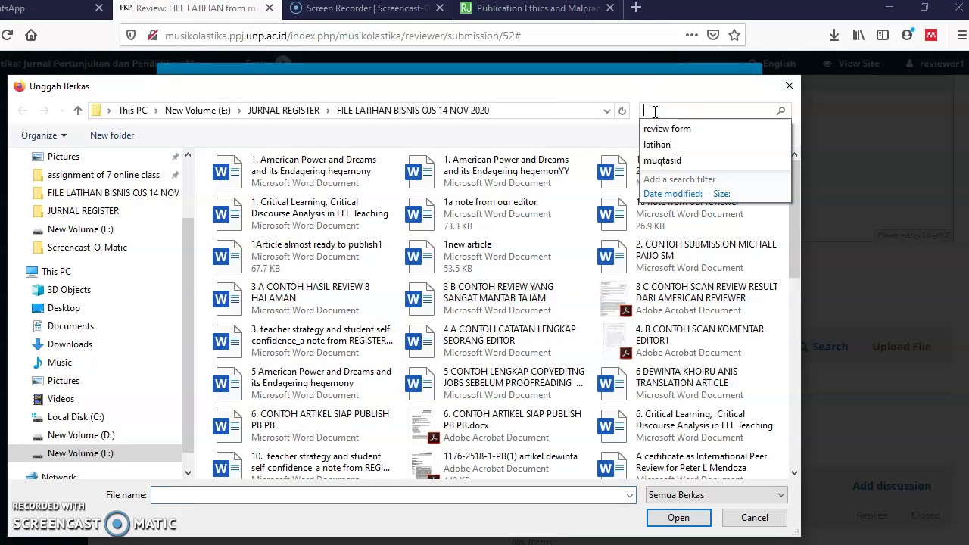
click(665, 127)
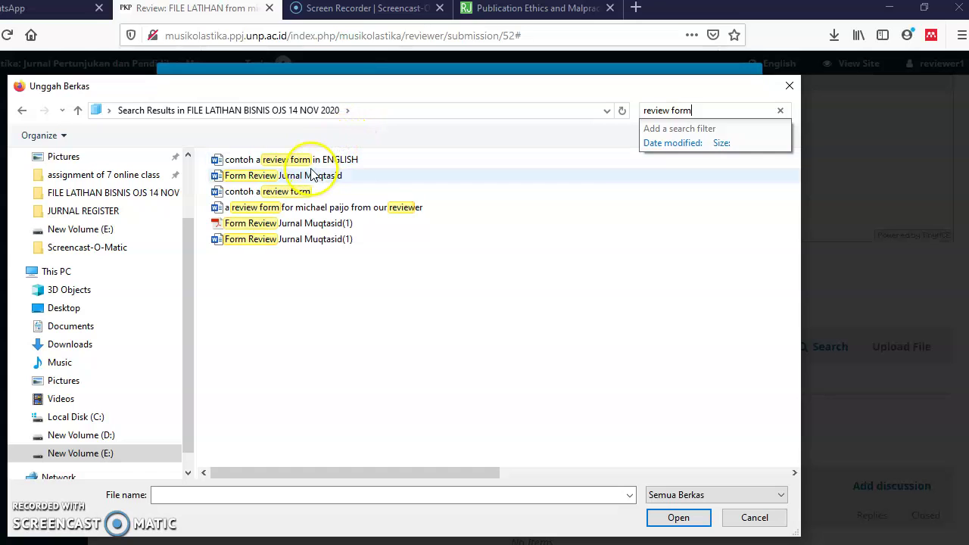
Step: Upload the Word review form marked "from our reviewer" as a reviewer file and complete the upload
double_click(311, 207)
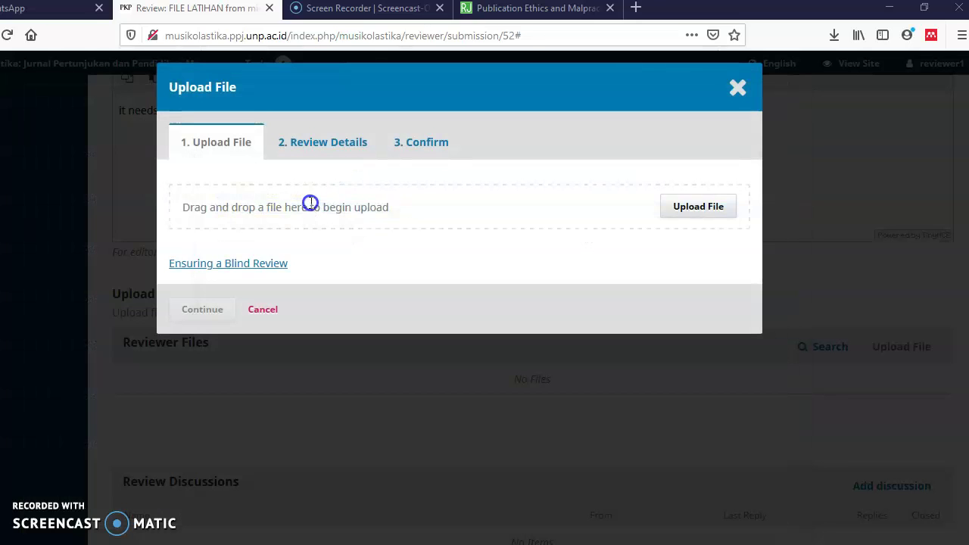
click(203, 310)
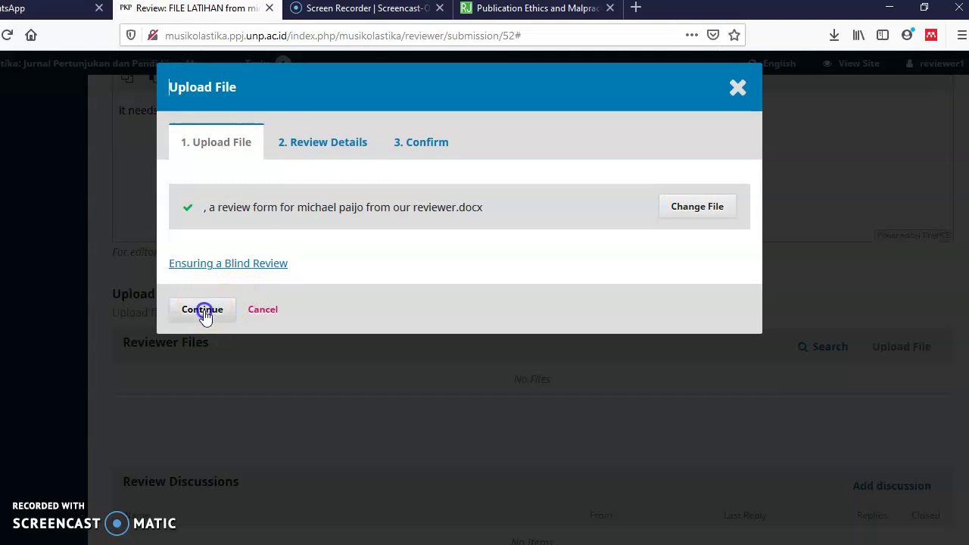
click(204, 271)
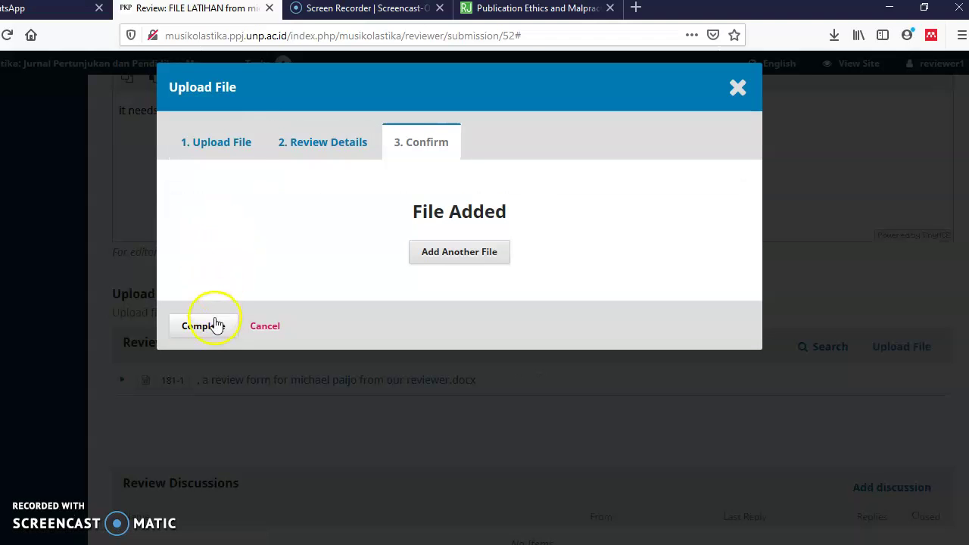
click(203, 326)
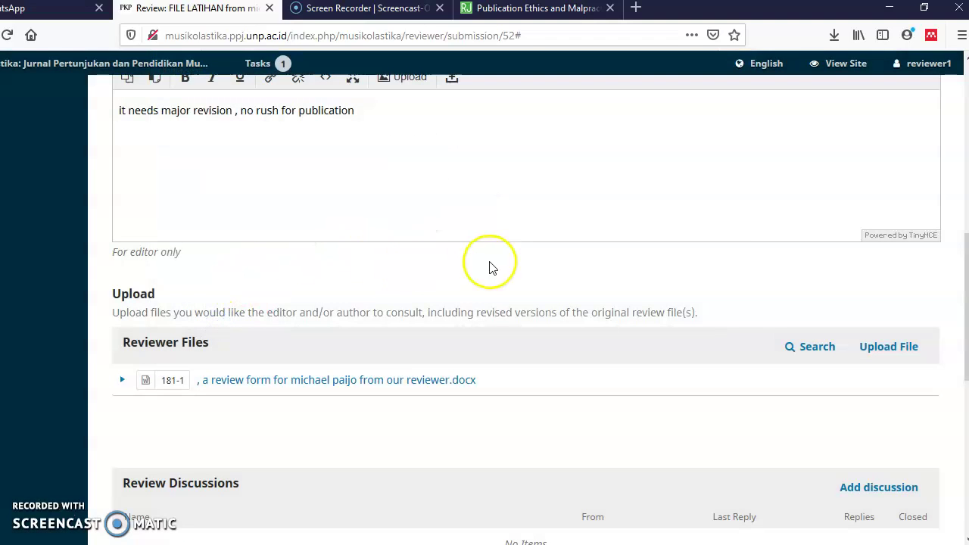
Step: Set the review recommendation to Revisions Required and submit the review, confirming the submission
drag(965, 252, 965, 312)
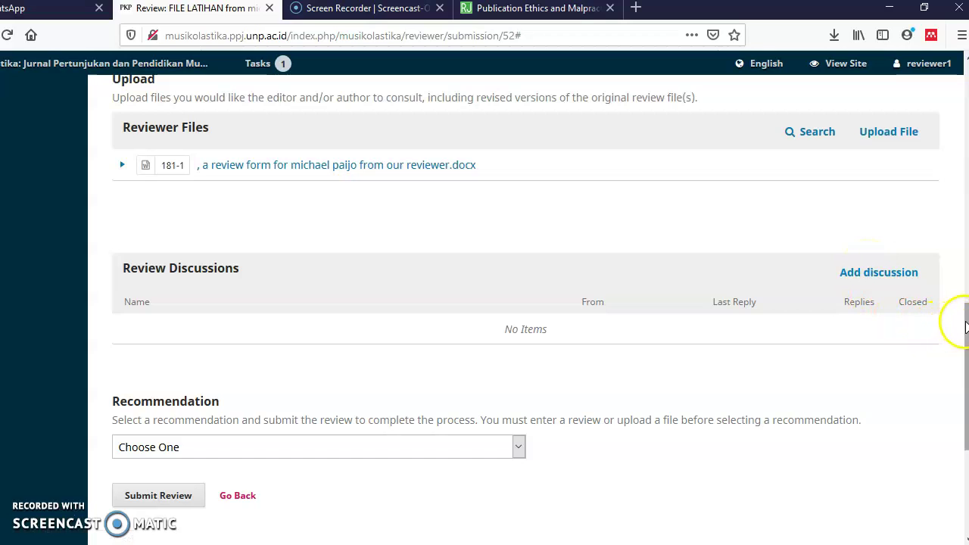
drag(965, 318, 964, 321)
scroll(952, 346, down, 2)
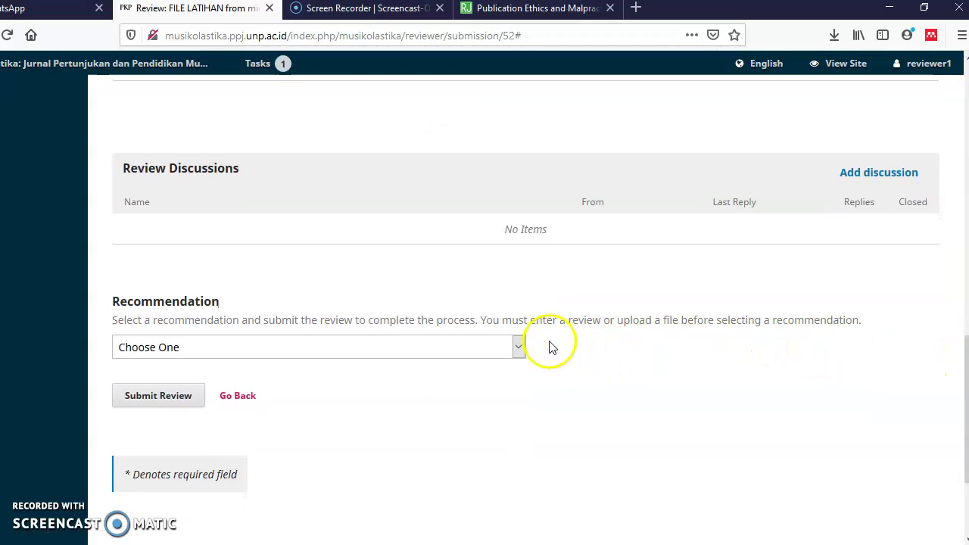
click(519, 346)
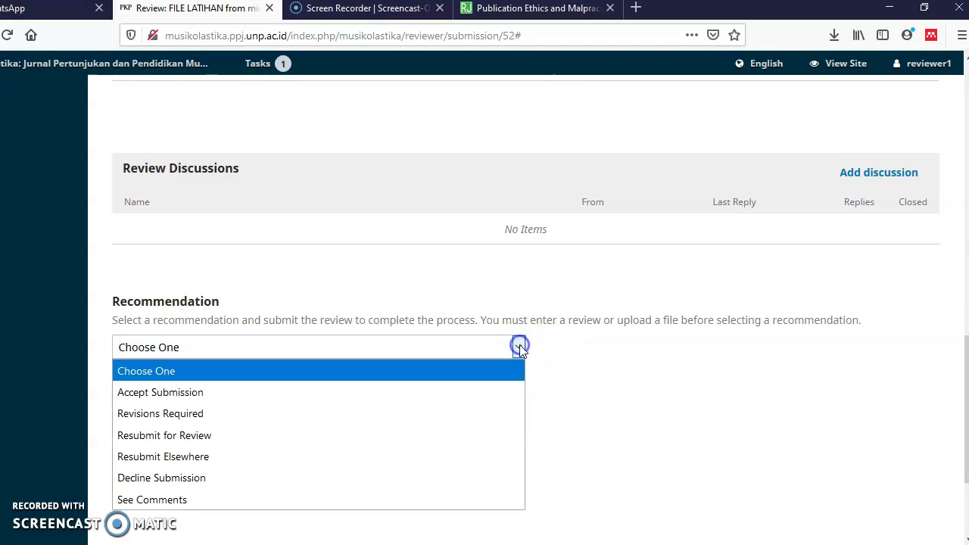
click(262, 413)
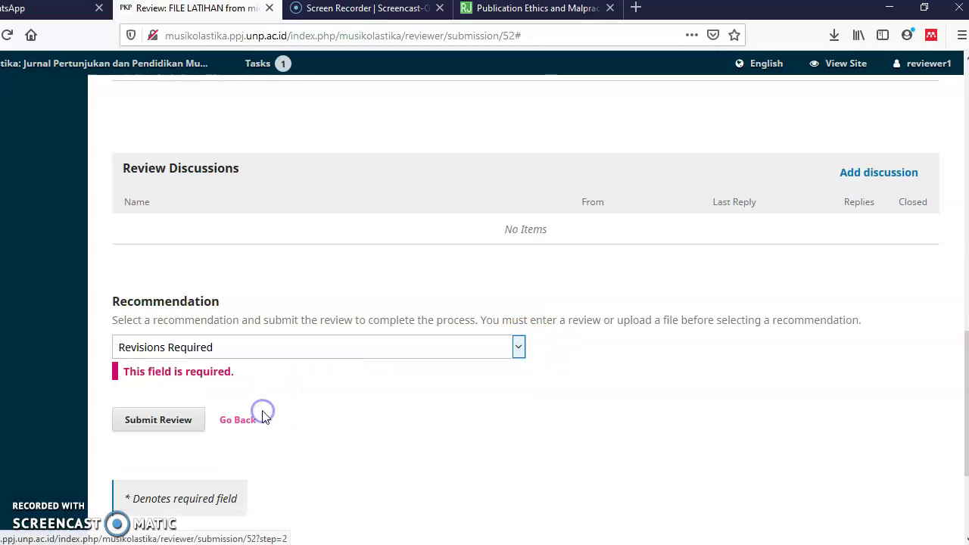
click(521, 347)
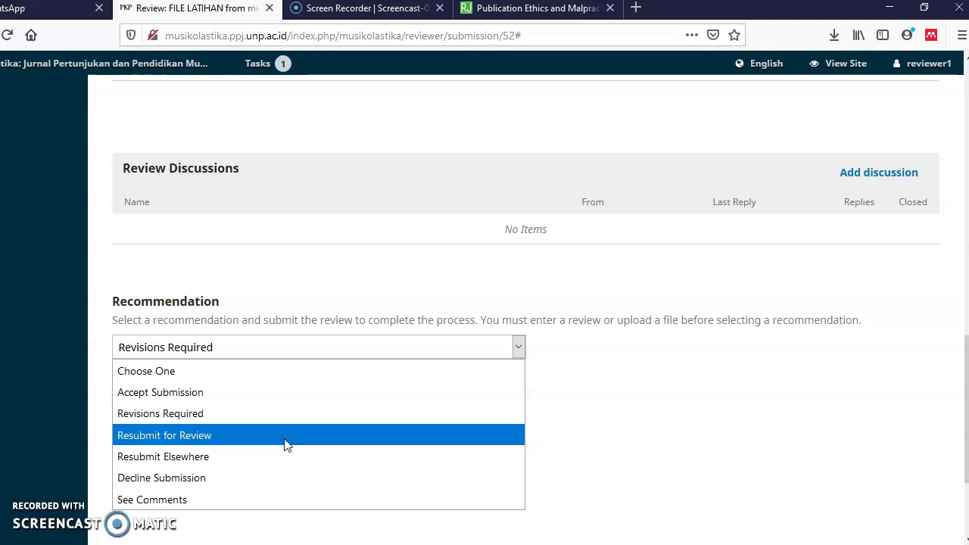
click(263, 453)
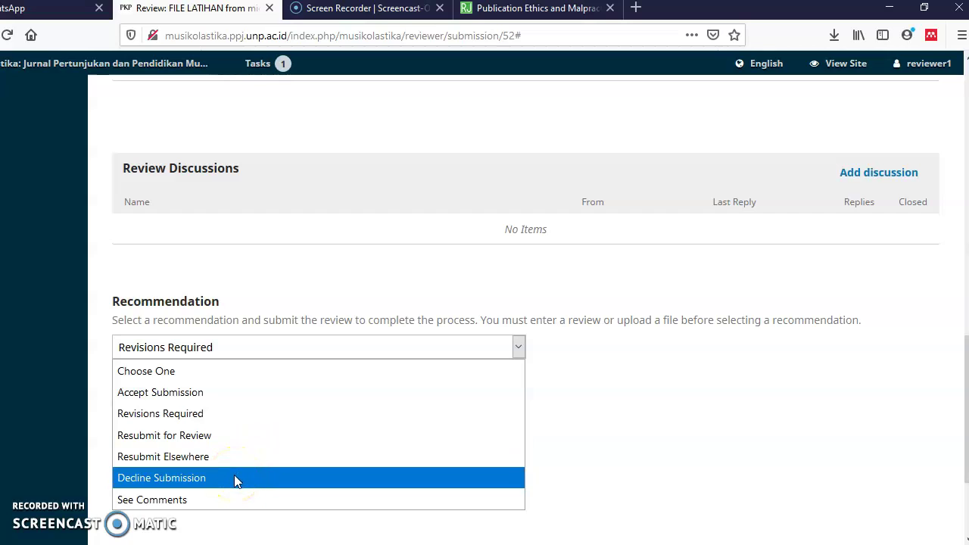
click(222, 413)
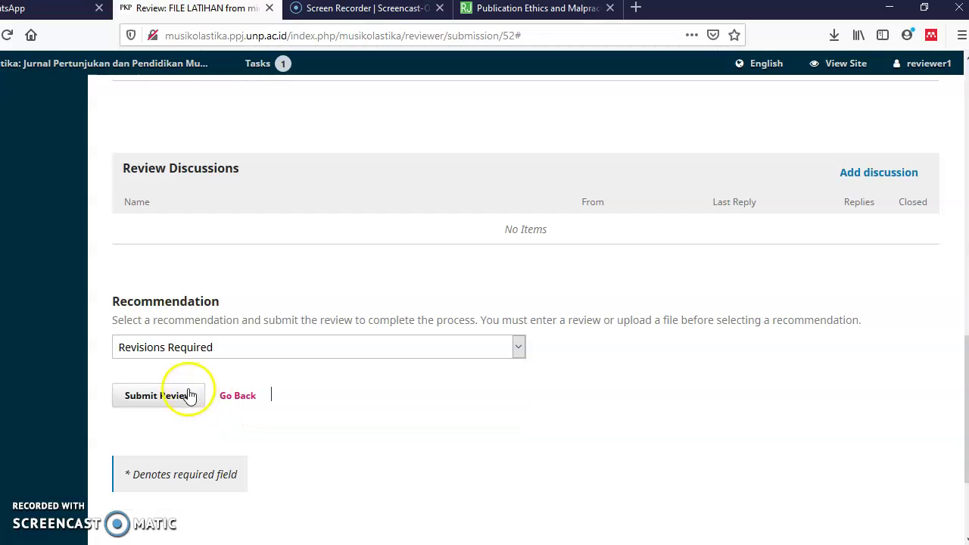
click(167, 399)
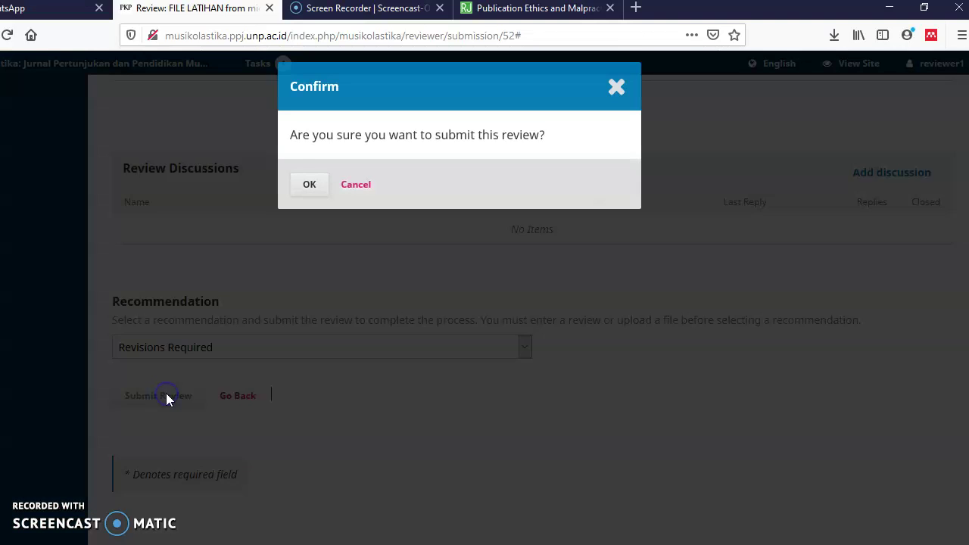
click(311, 185)
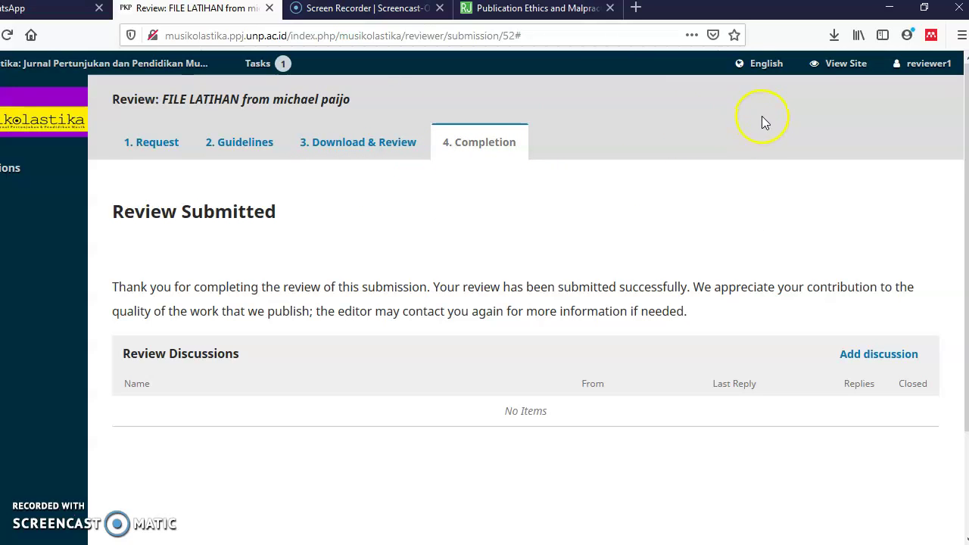
Step: Log out of the impersonated reviewer account and open submission 52 from the editor's assigned queue
mouse_move(924, 59)
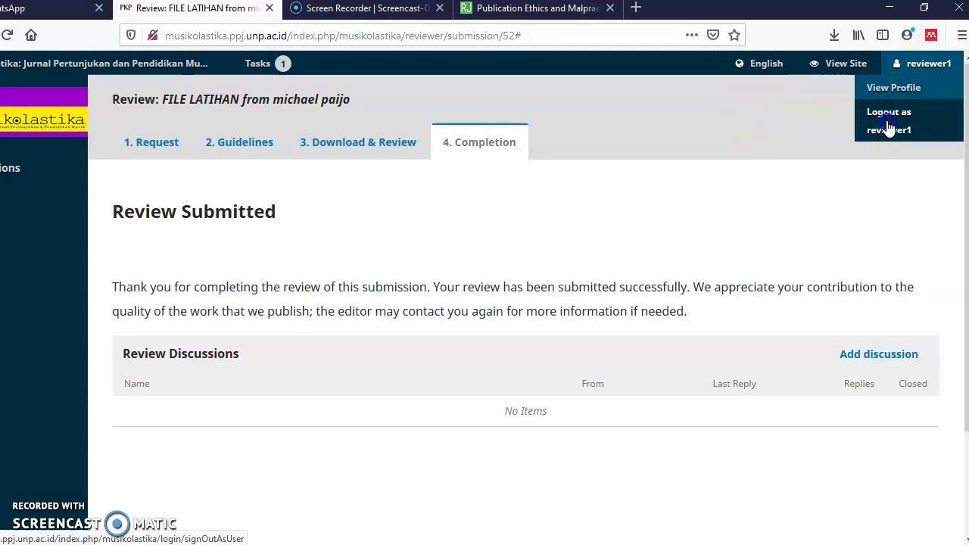
click(887, 123)
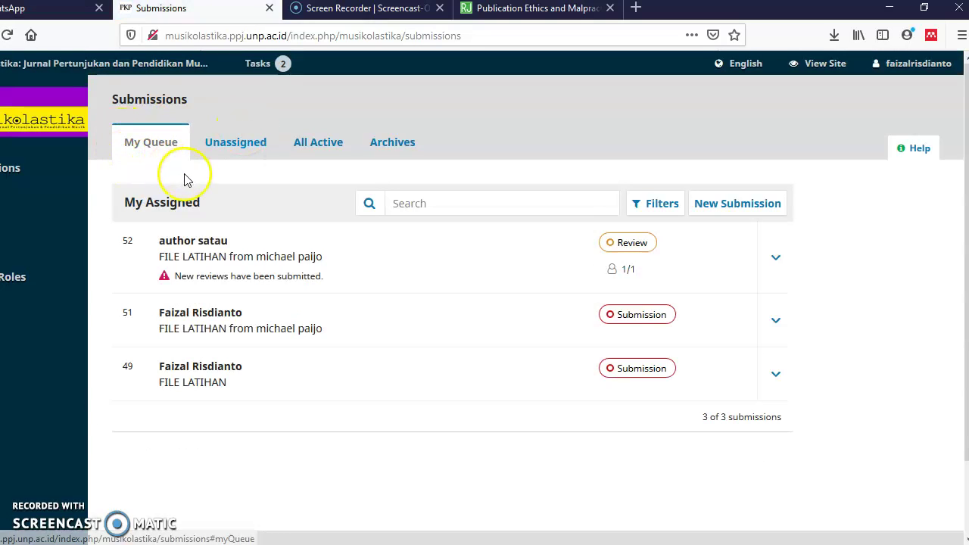
click(250, 266)
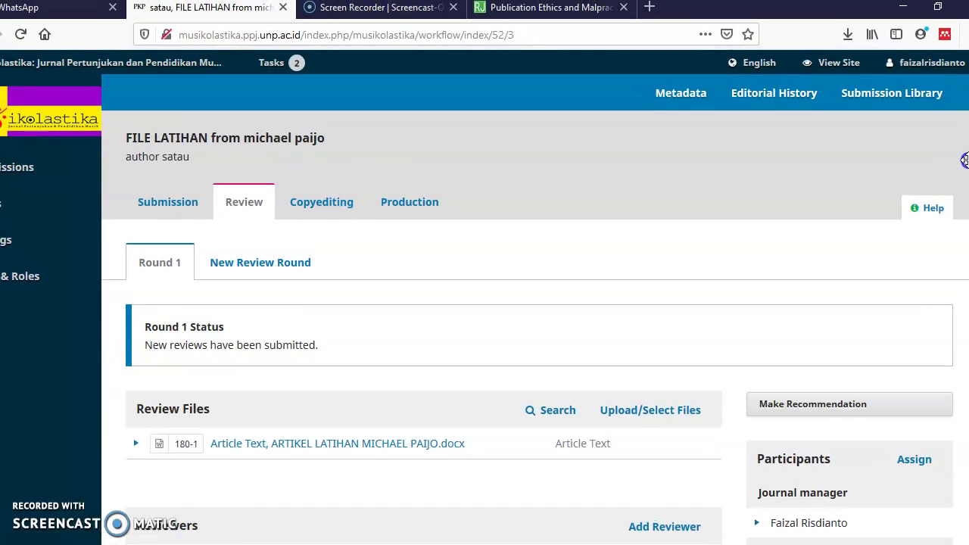
Step: Read the submitted review in the Reviewers section, examining its recommendation, both reviewer comments and attached file, and close it
drag(964, 160, 943, 291)
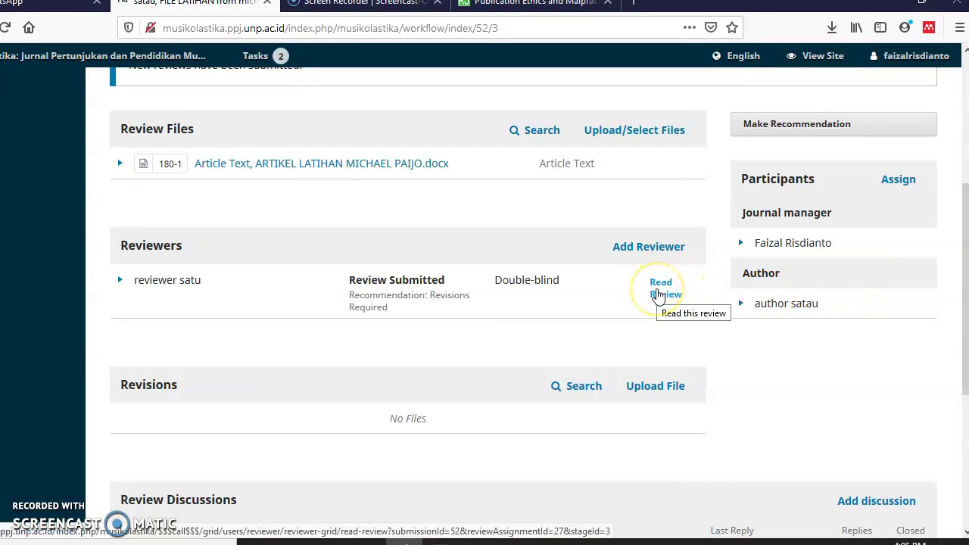
click(657, 294)
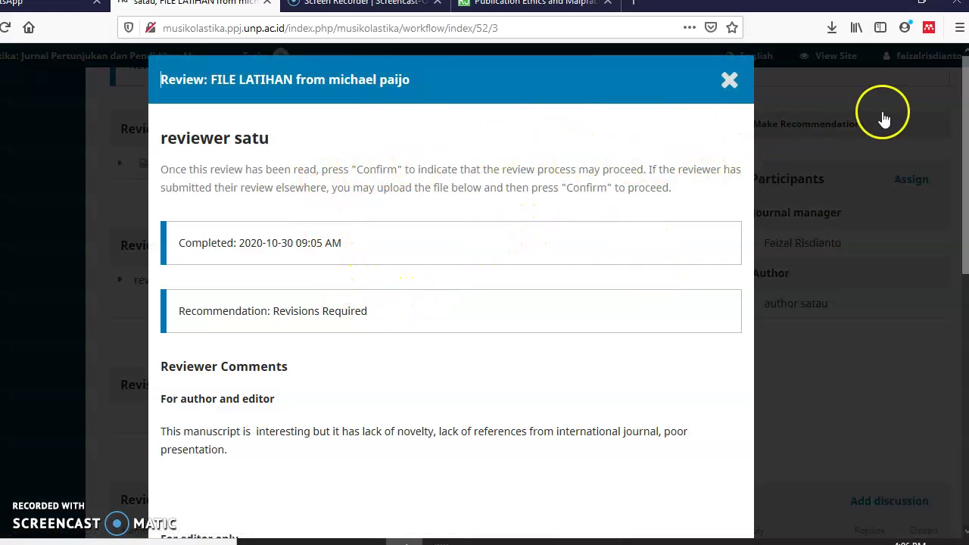
scroll(950, 121, down, 3)
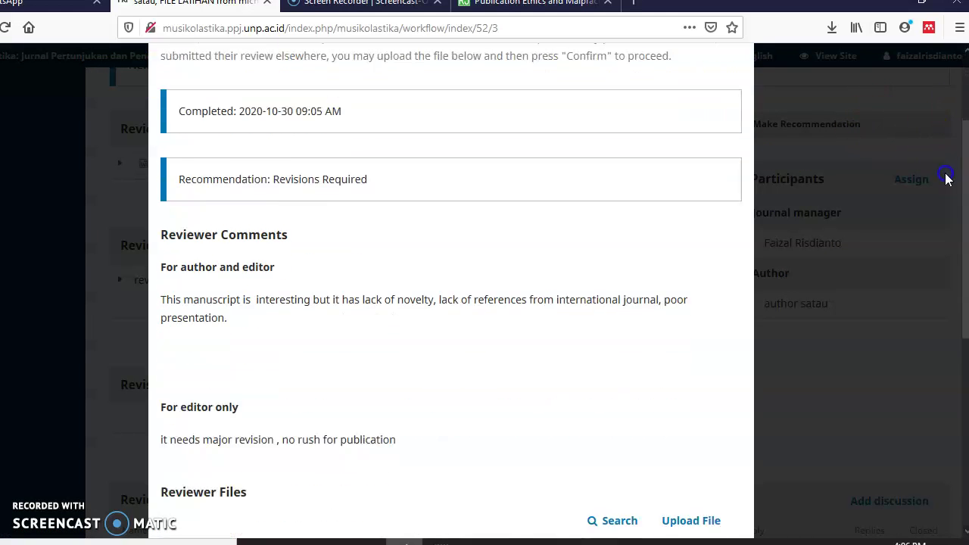
scroll(934, 215, down, 1)
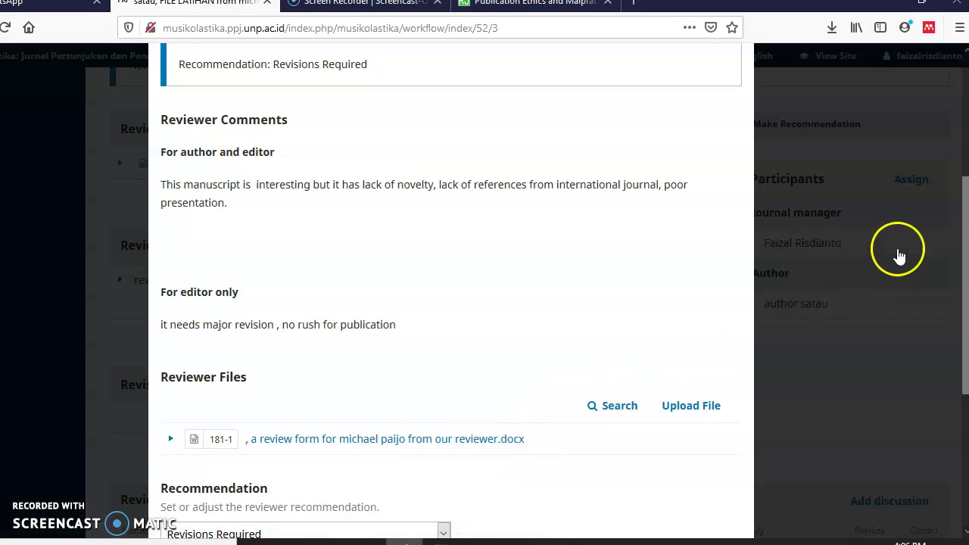
drag(966, 192, 908, 79)
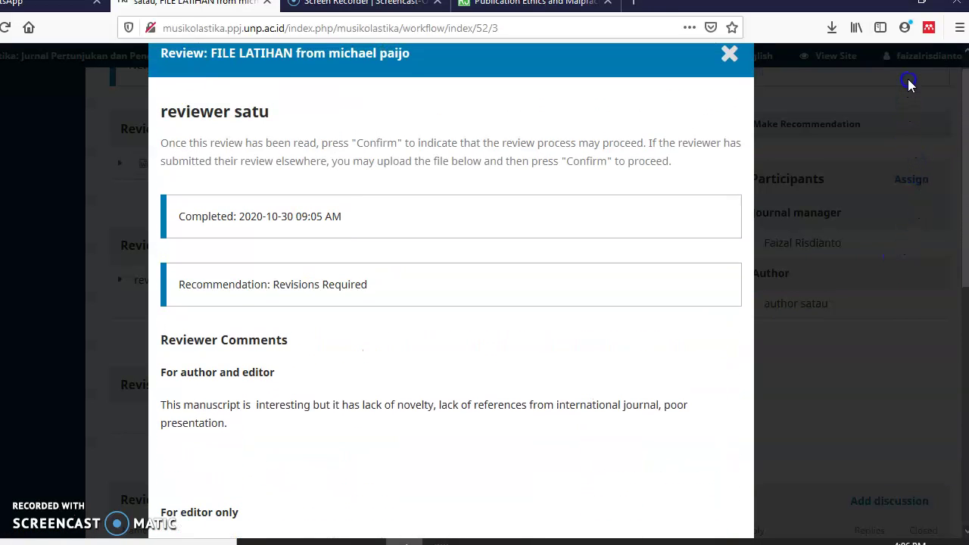
click(918, 123)
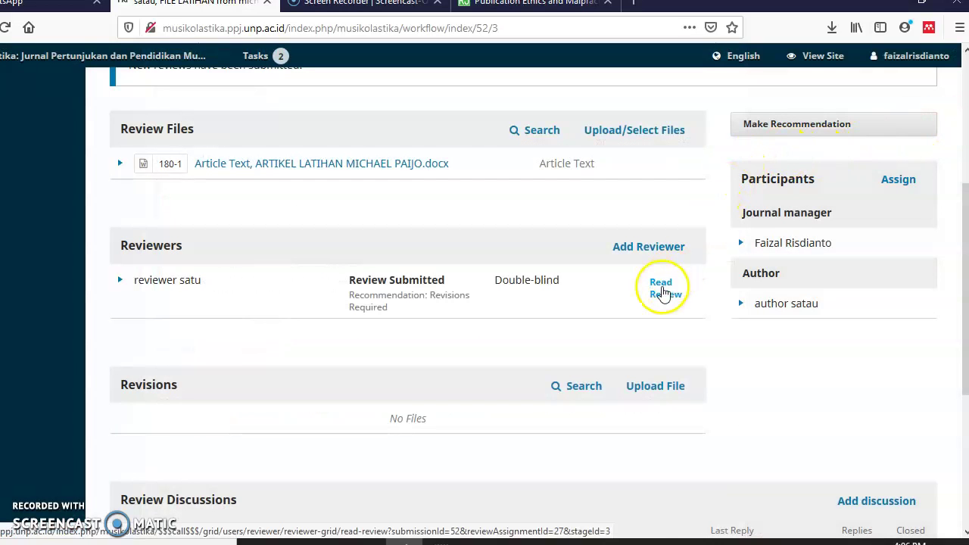
click(663, 292)
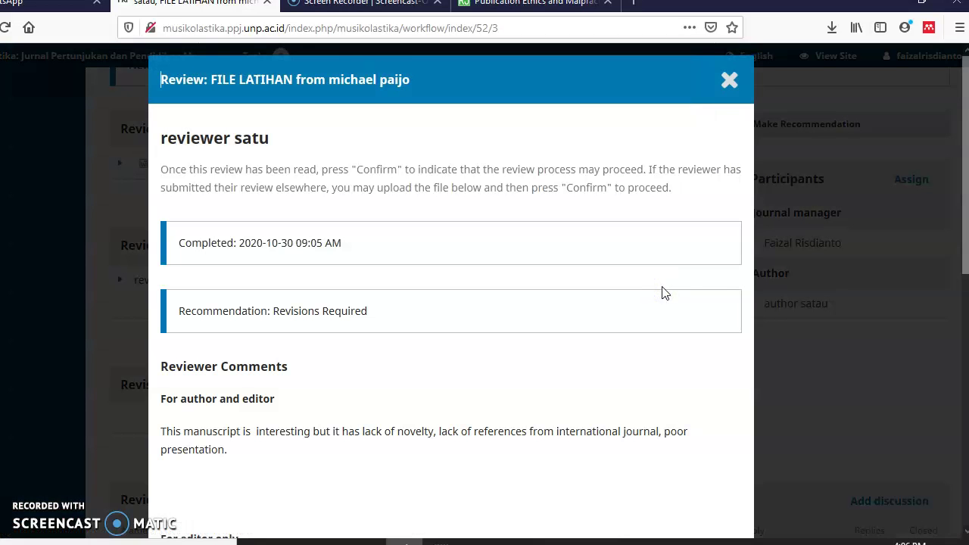
drag(963, 193, 927, 196)
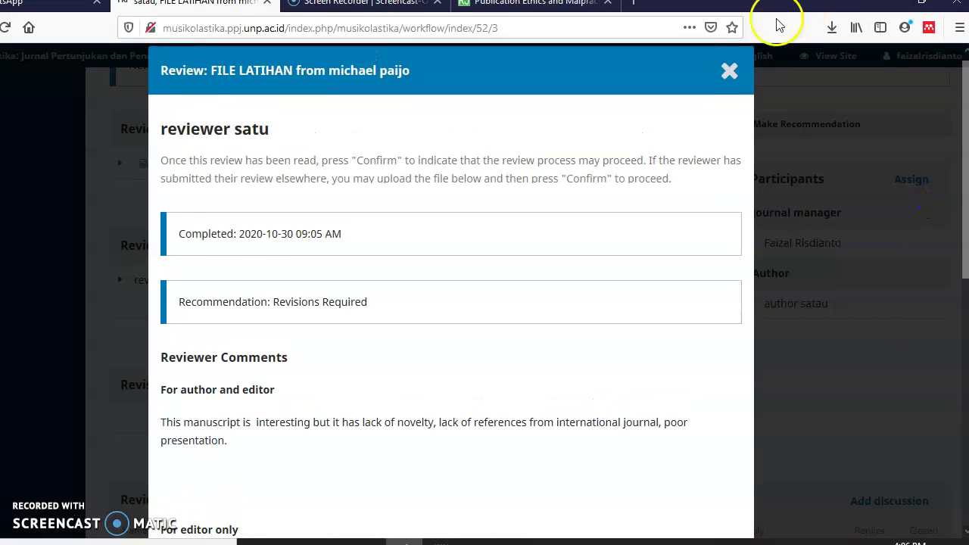
click(729, 70)
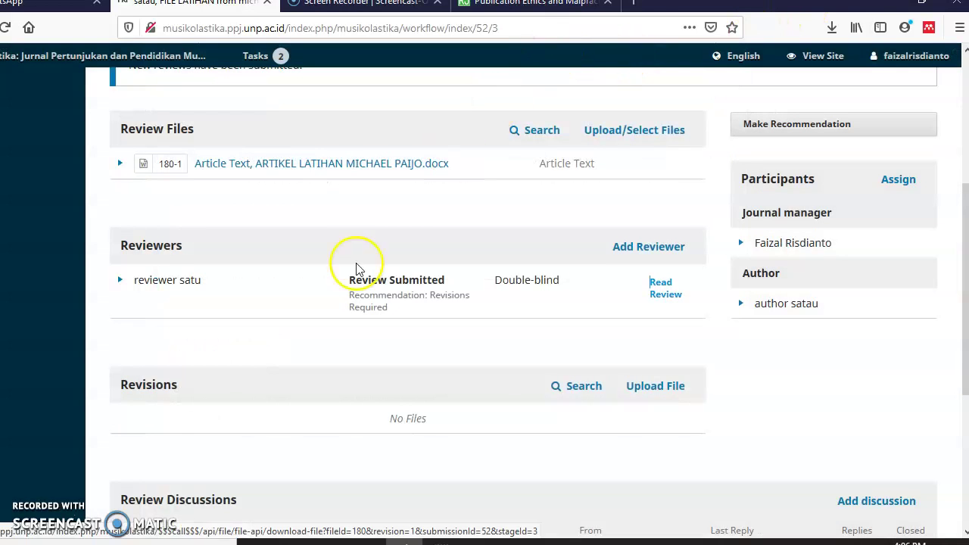